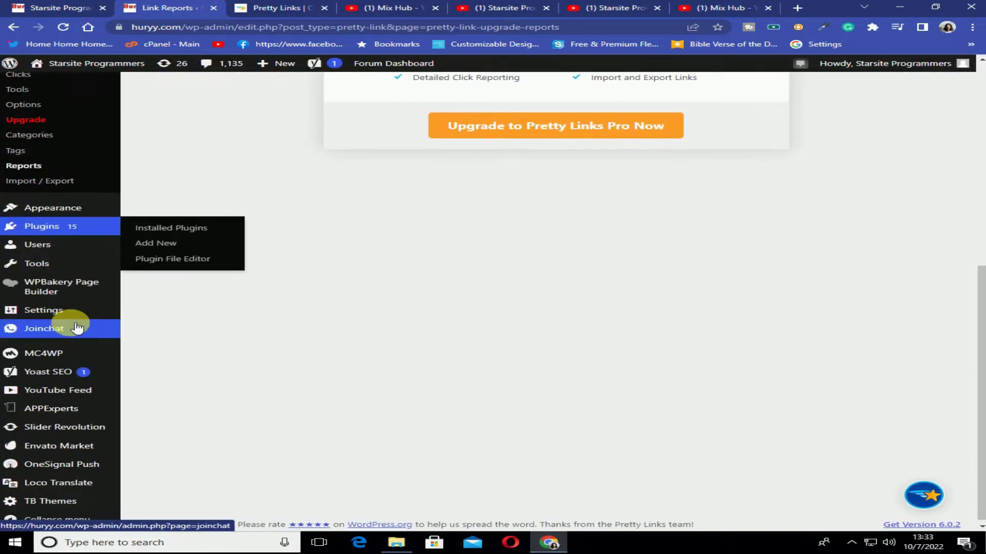
- Open the page for adding new plugins and search the plugin directory for "pretty links"
mouse_move(66, 227)
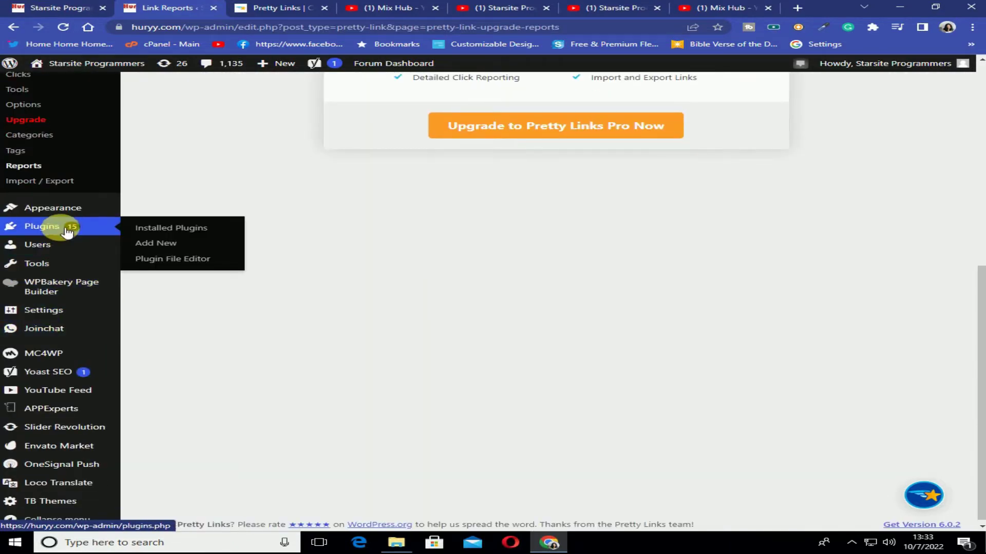
left_click(167, 246)
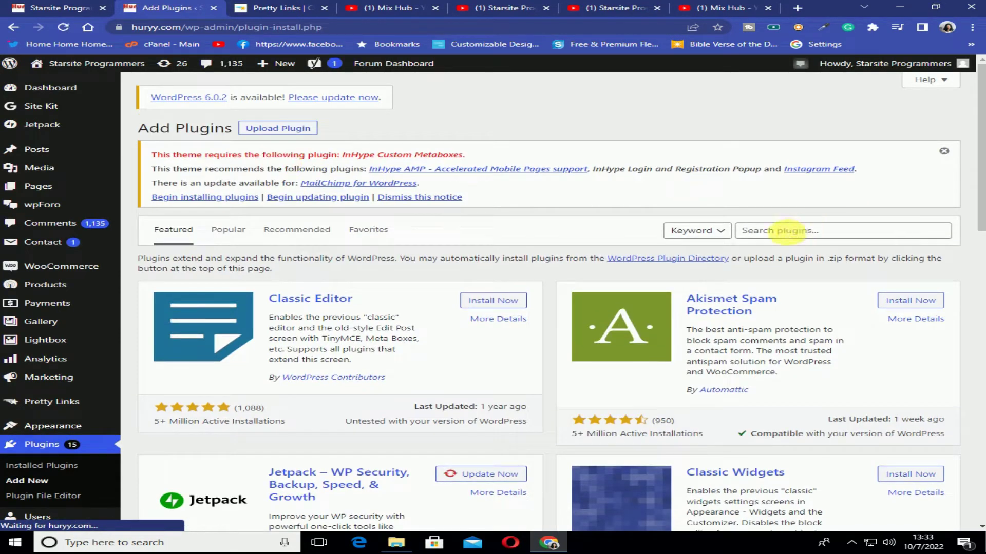
left_click(781, 231)
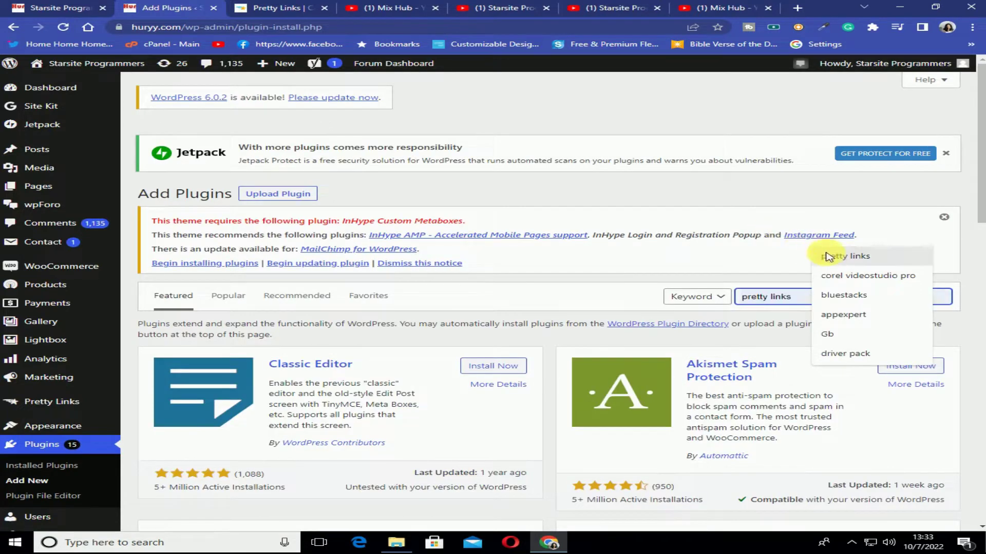
left_click(826, 255)
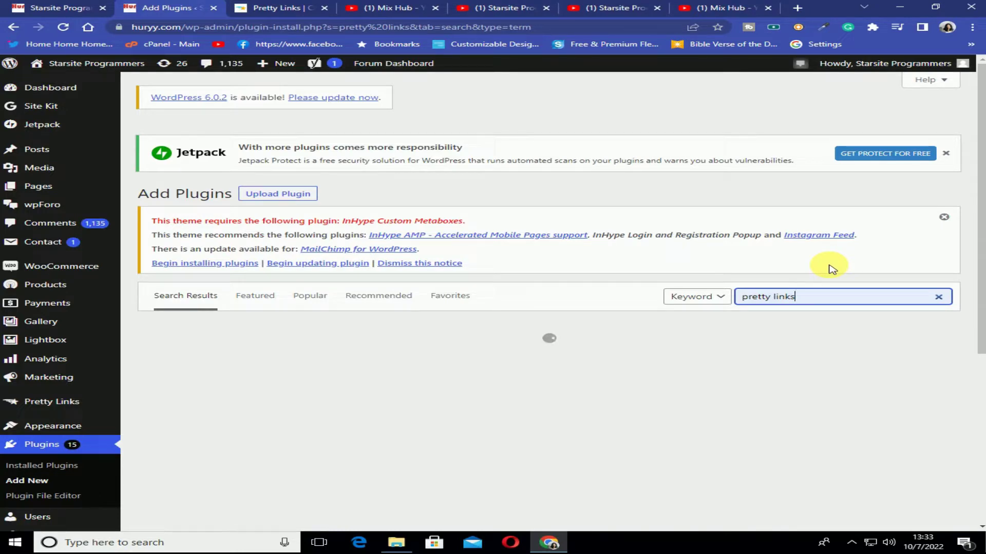
scroll(293, 380, "down", 2)
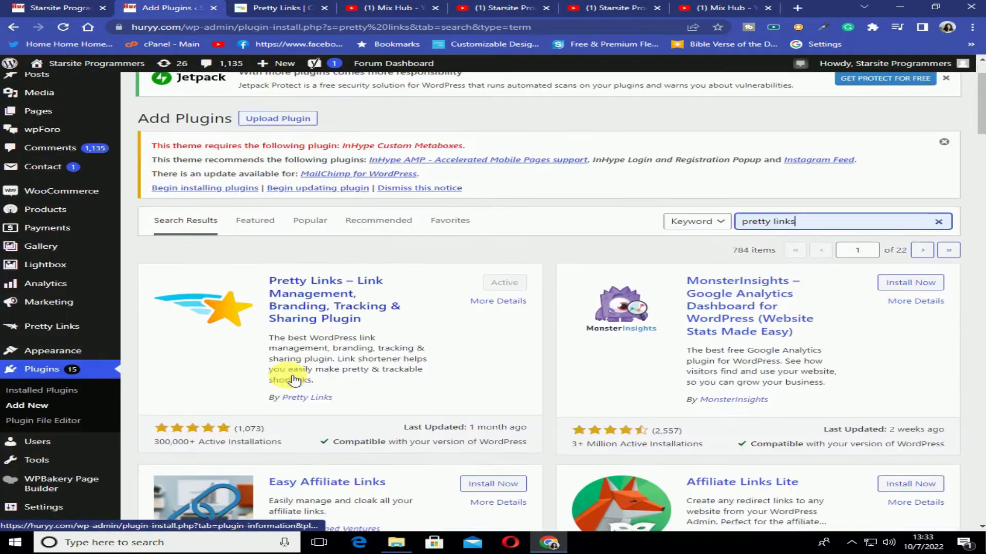
scroll(293, 380, "down", 1)
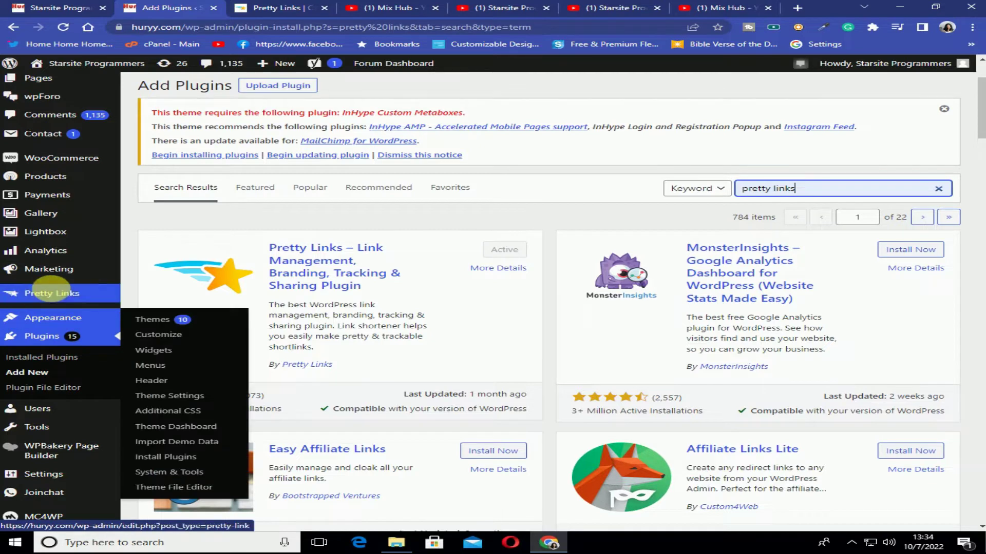
- Open the form for adding a new link in the Pretty Links plugin and go to its Target URL field
mouse_move(56, 293)
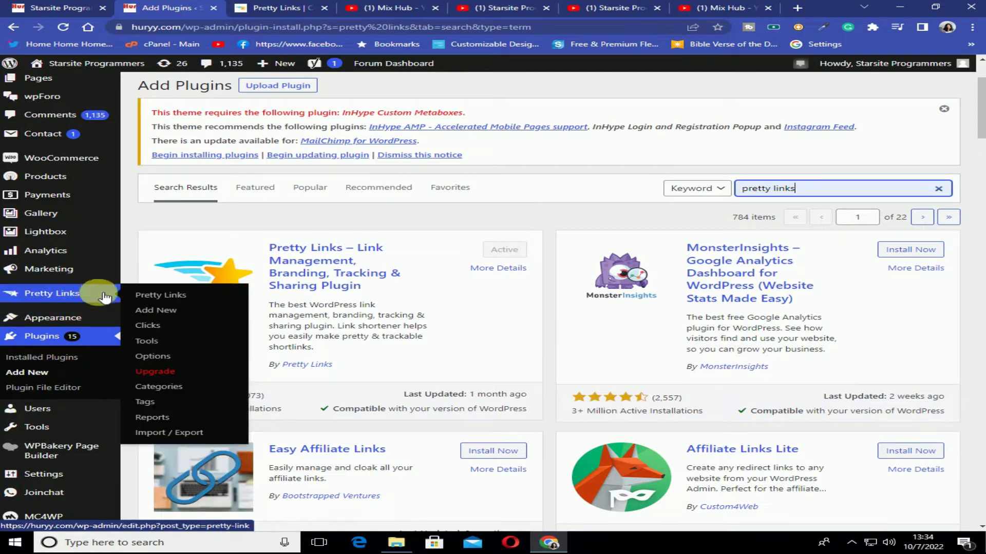
left_click(165, 311)
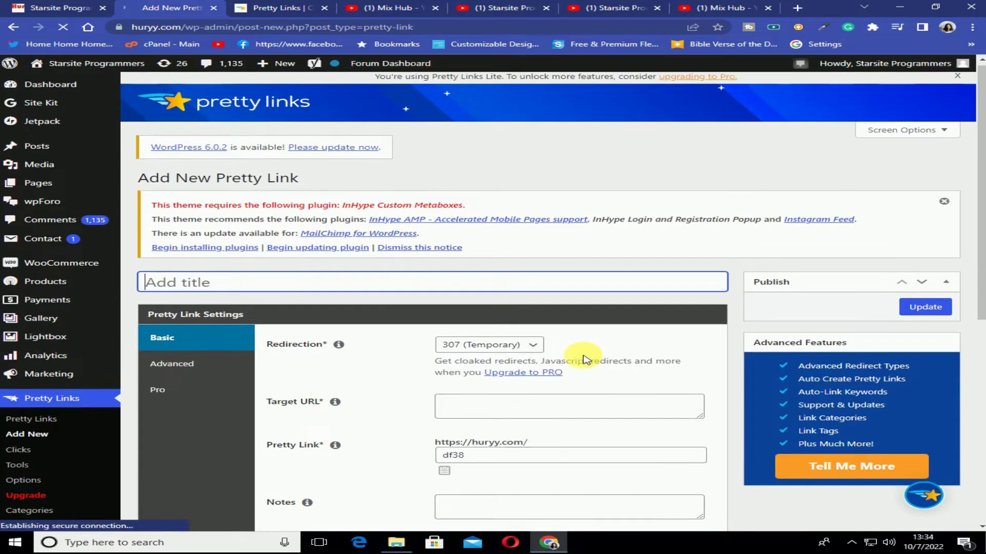
scroll(580, 356, "down", 2)
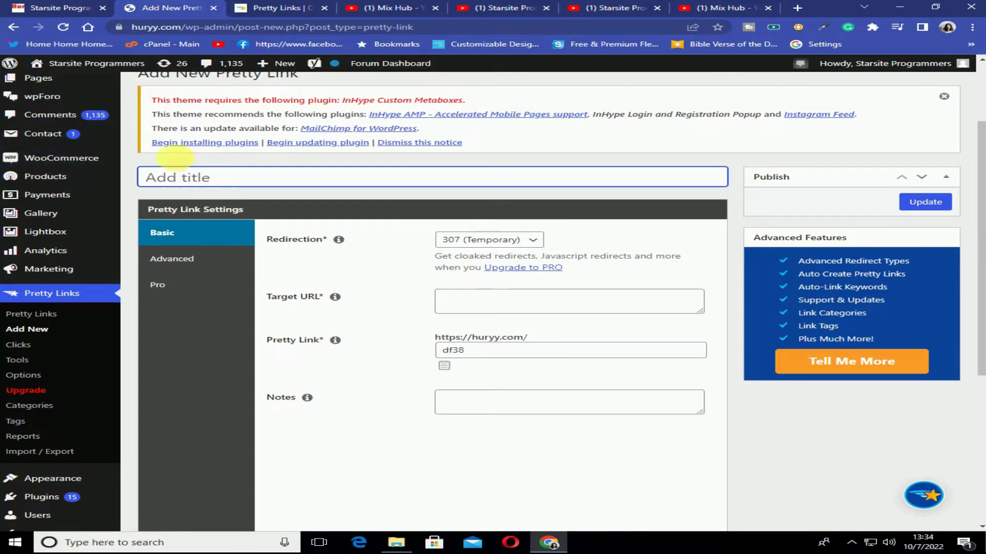
left_click(475, 308)
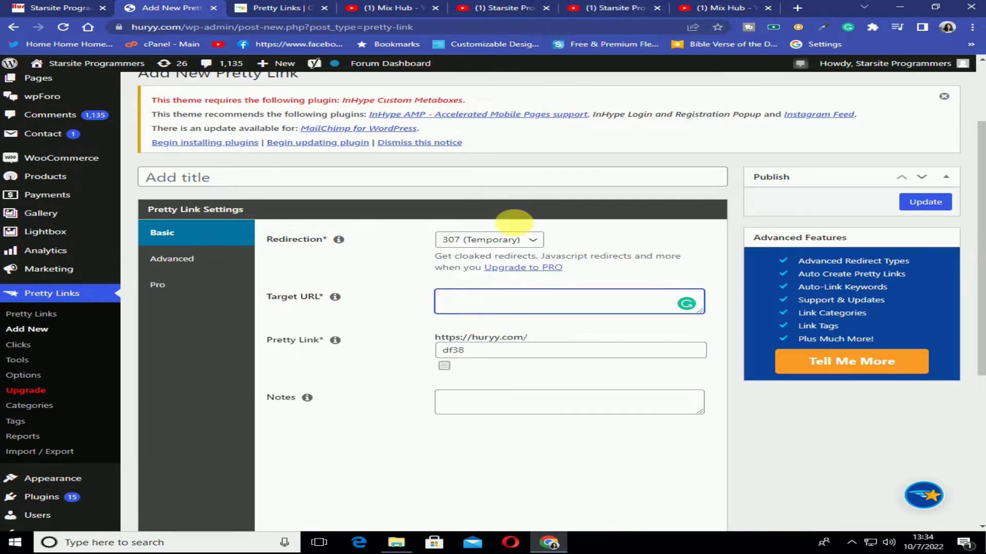
- Copy the web address of the Starsite Programmers YouTube channel from the already open channel page
left_click(614, 12)
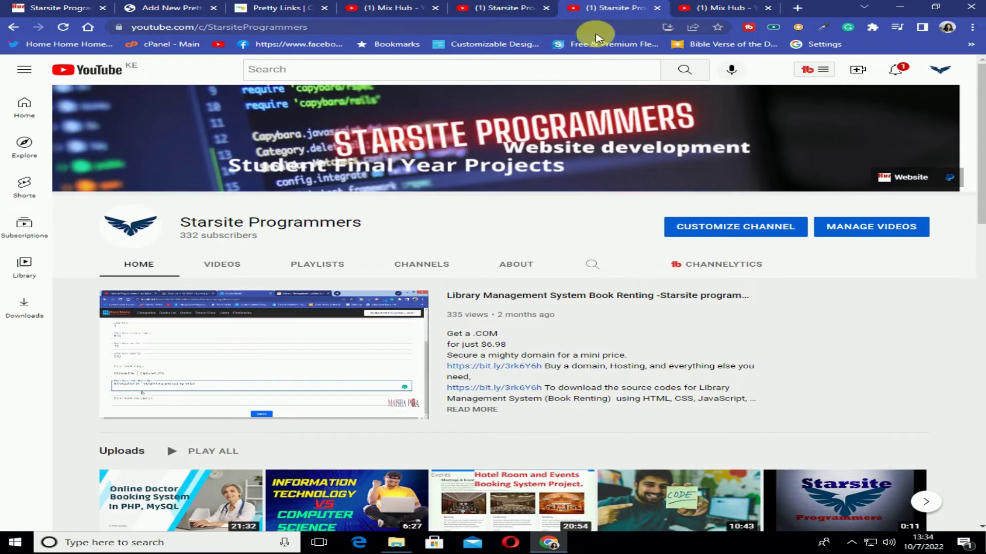
triple_click(276, 224)
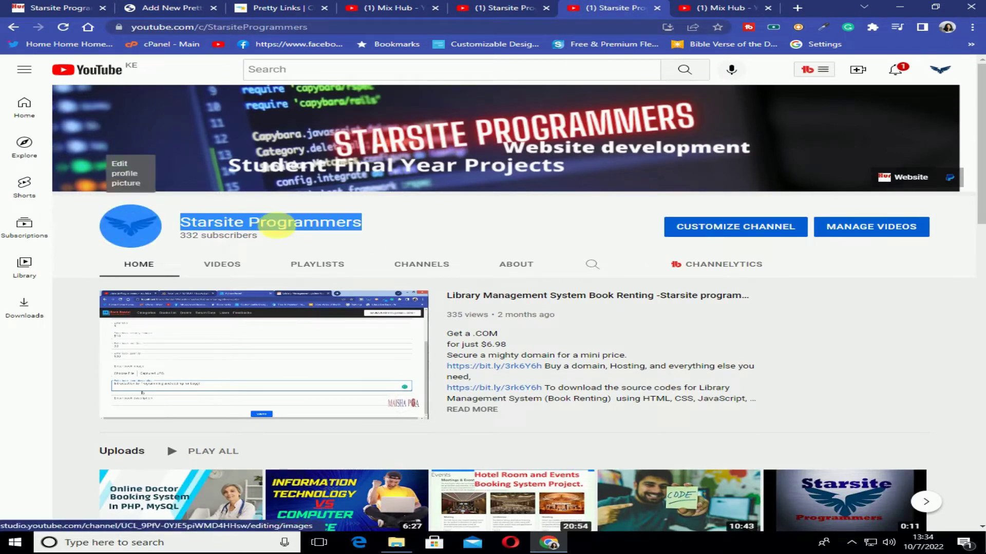
left_click(386, 227)
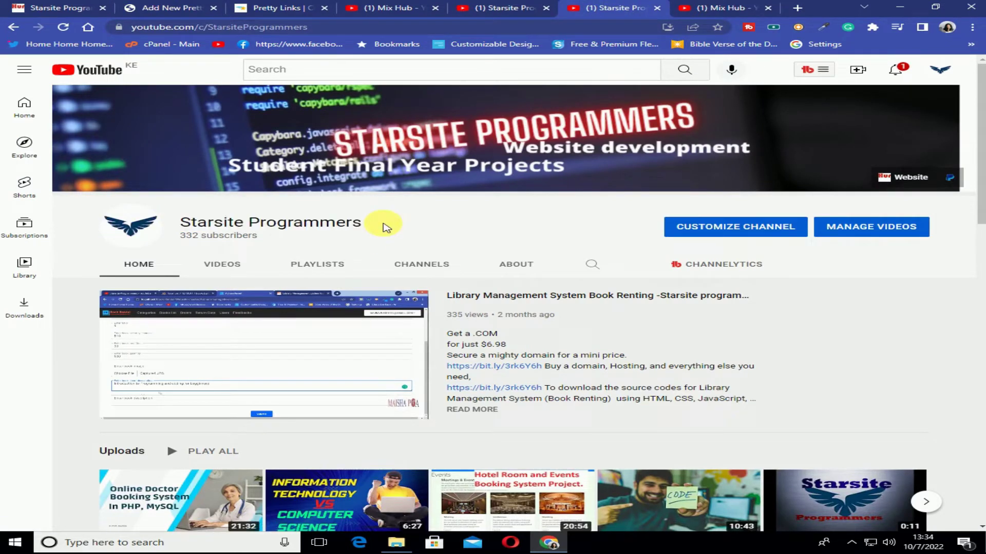
left_click(234, 29)
key("ctrl+c")
right_click(234, 30)
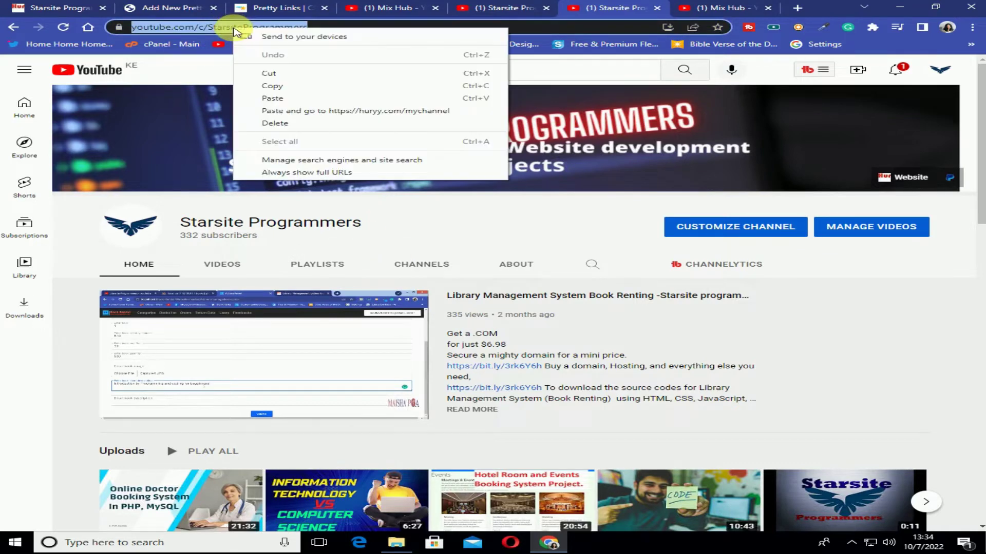
left_click(277, 86)
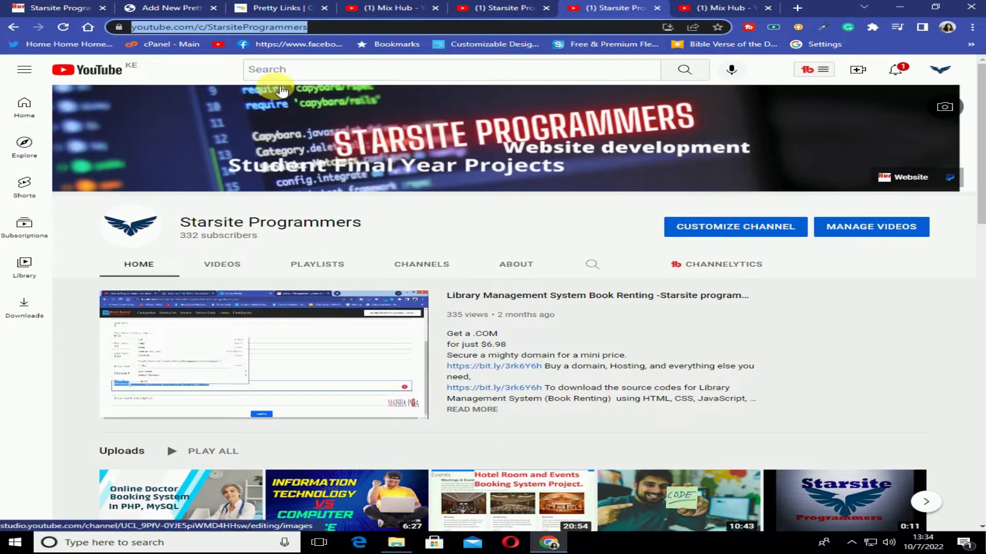
- Return to the new pretty link form and paste the copied YouTube channel address as the Target URL
left_click(260, 7)
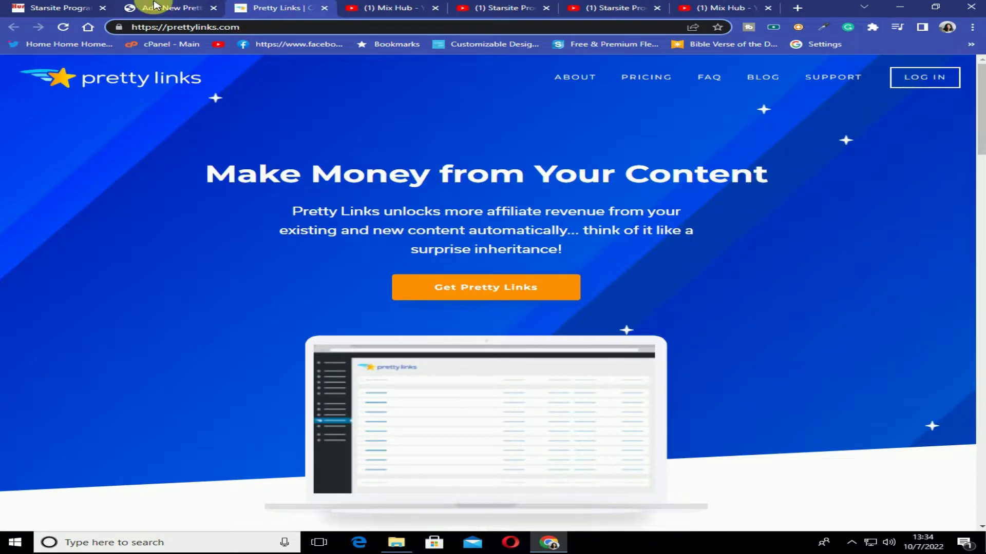
left_click(154, 7)
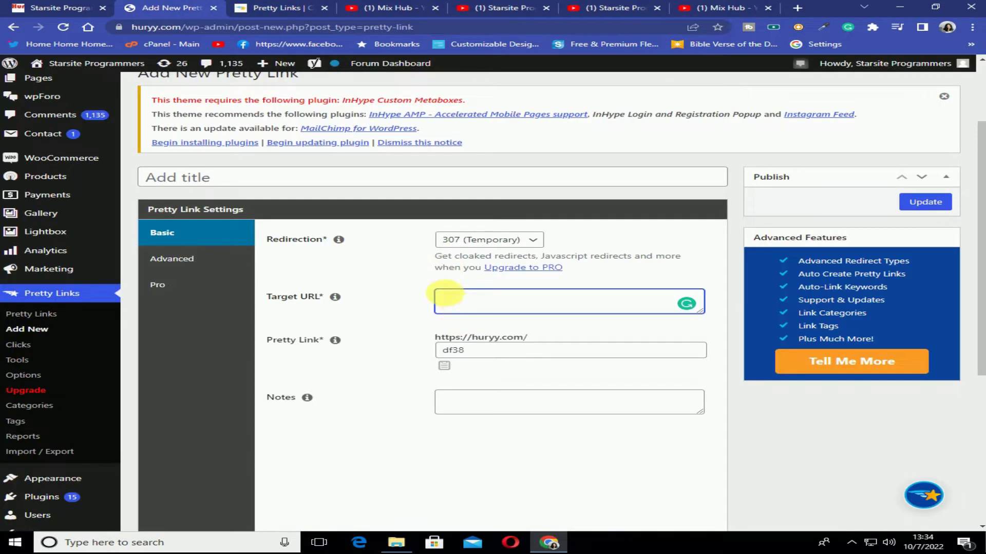
right_click(446, 295)
left_click(503, 352)
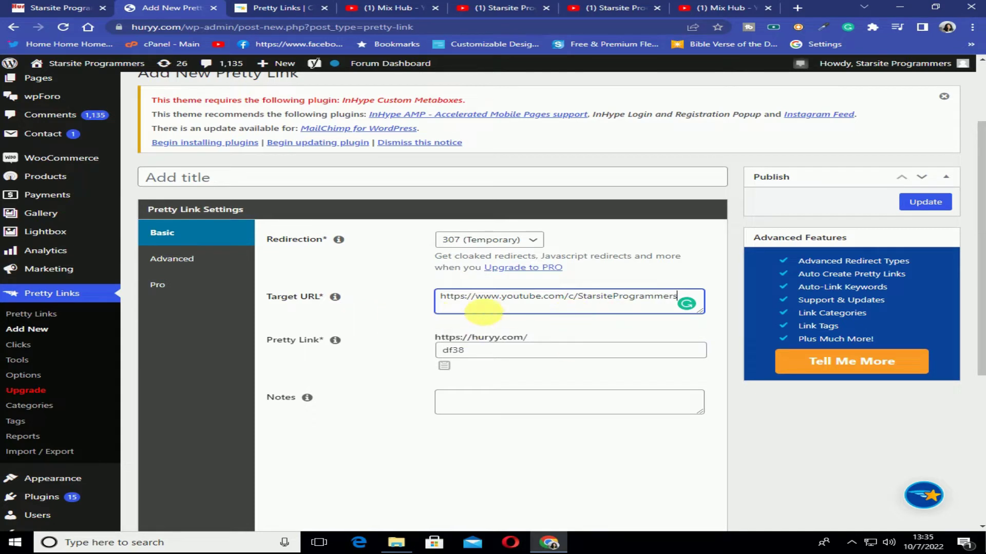
left_click(490, 297)
left_click(390, 318)
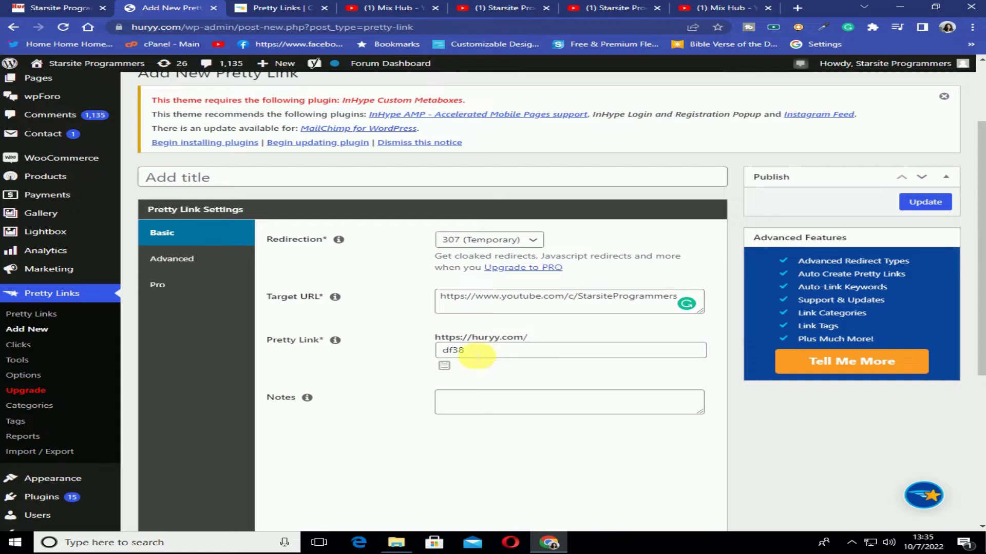
- Replace the generated pretty link slug with "mylink" and enter "MyLink for Affliate" in the notes
left_click_drag(465, 350, 440, 351)
key("BackSpace")
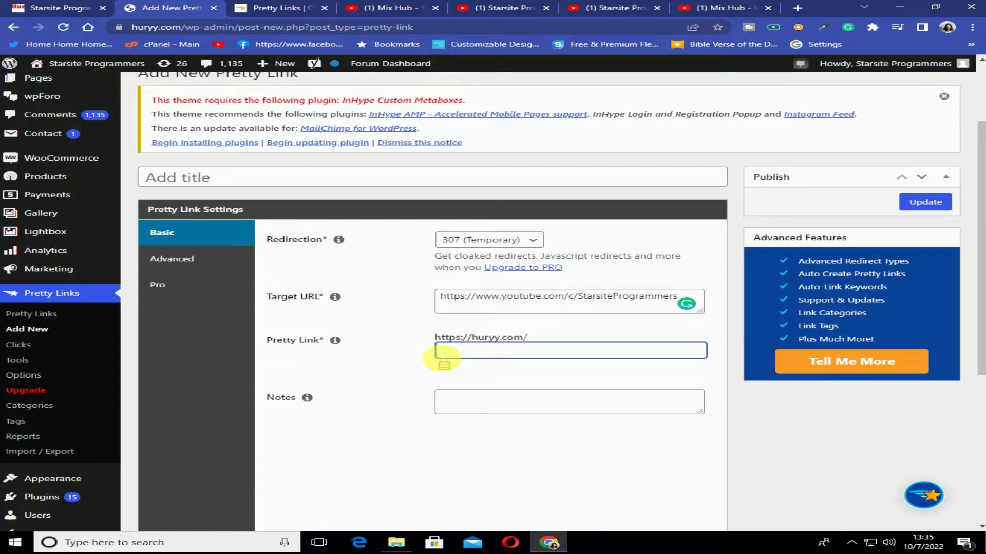
type("my")
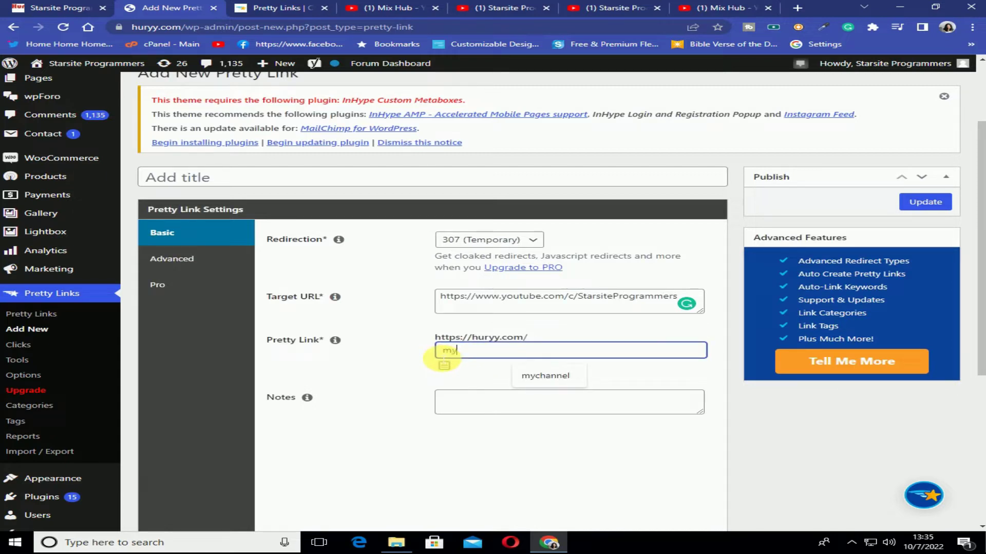
type("link")
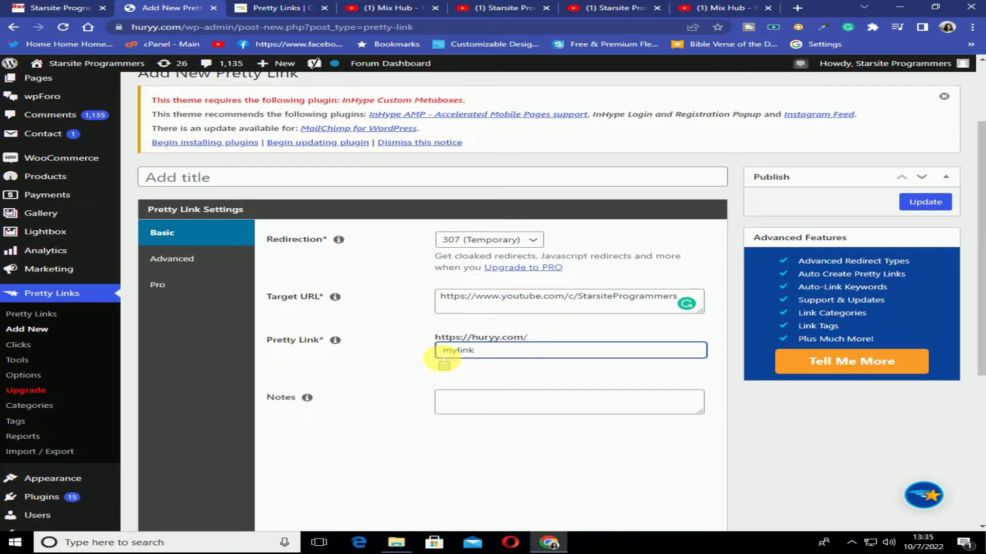
left_click(466, 406)
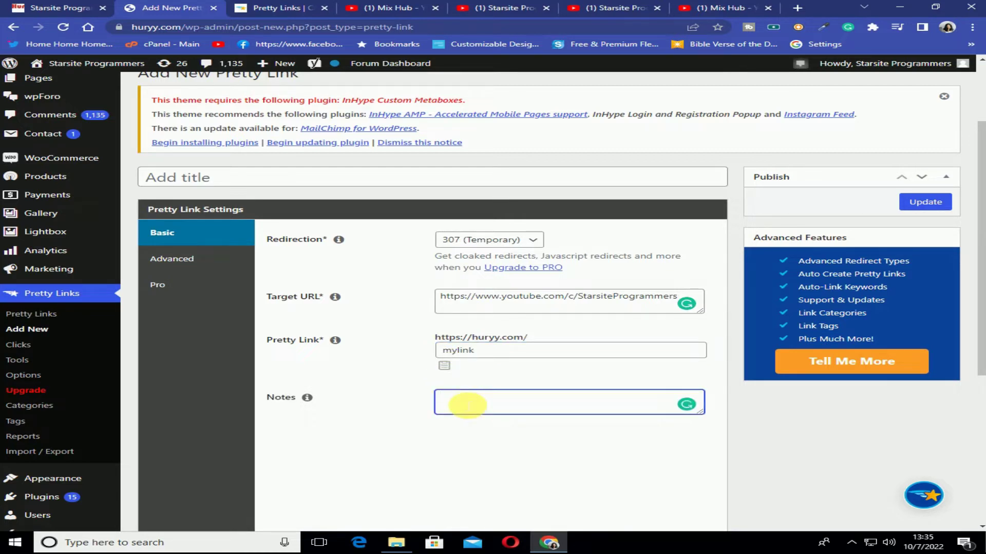
type("MyLink for Affliate")
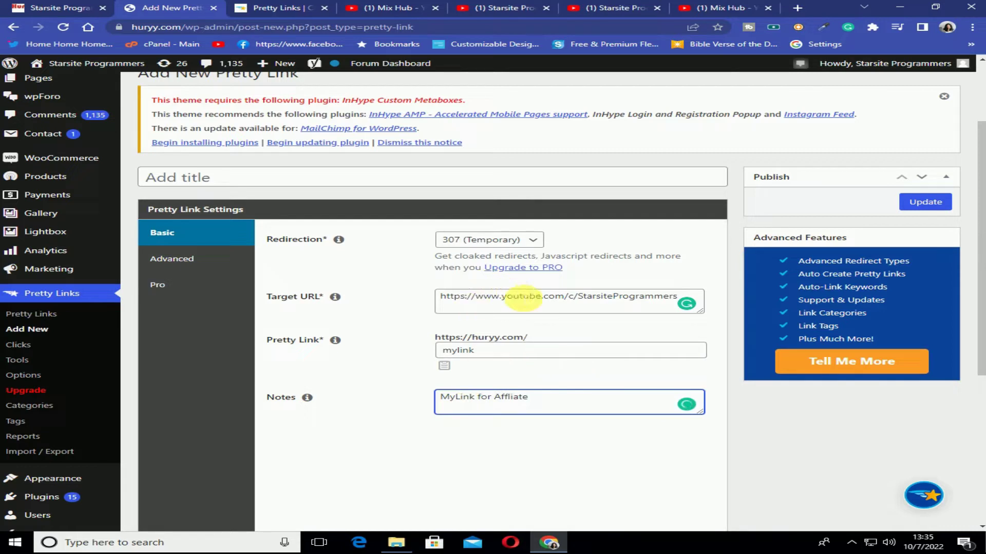
- Check the target URL and slug, and publish the new pretty link
left_click(519, 296)
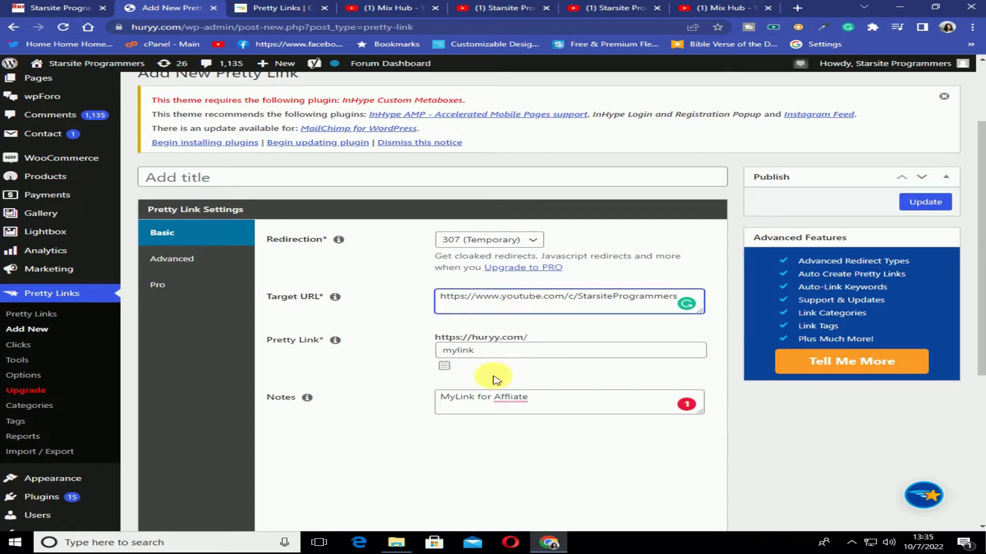
left_click(502, 352)
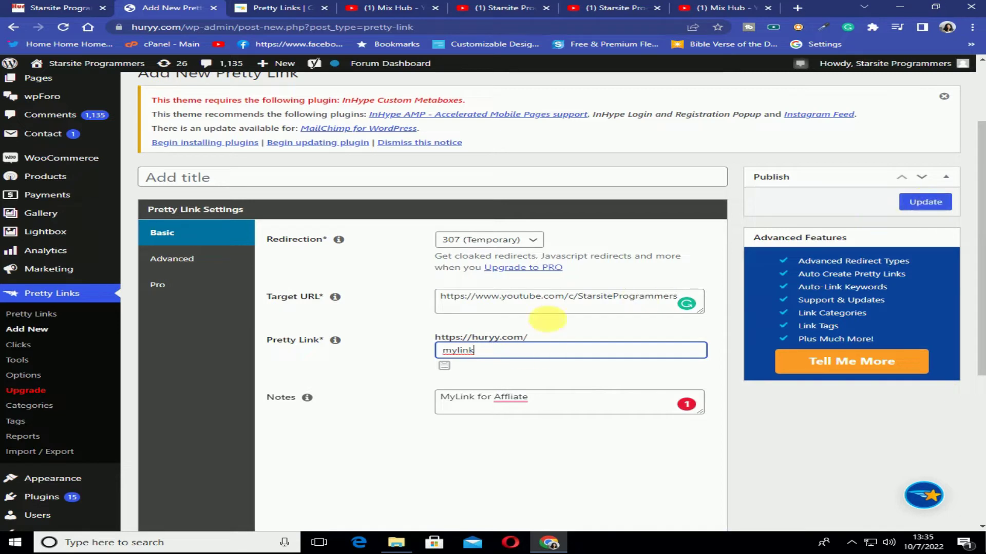
left_click(926, 202)
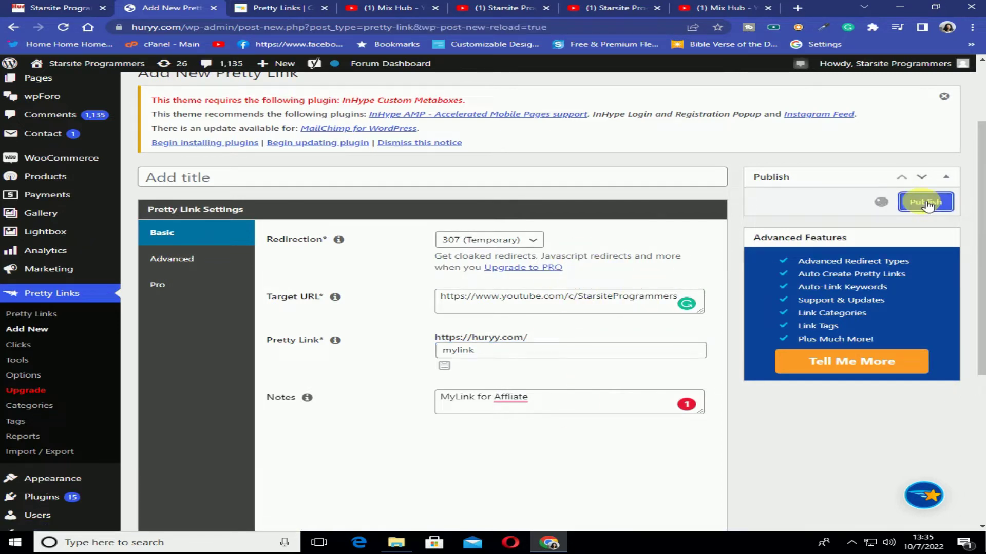
left_click(925, 202)
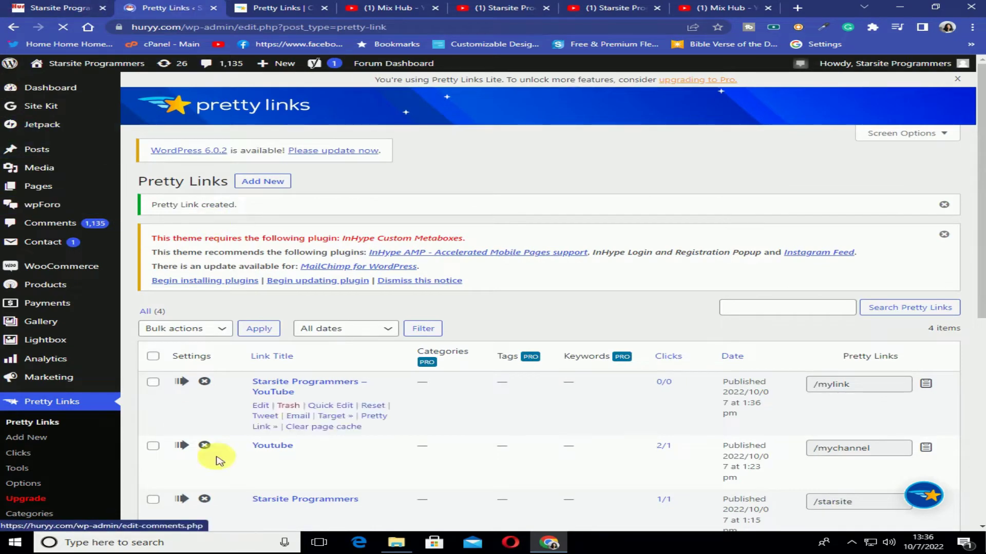
- Open the /mylink entry in the link list for editing and change its title to "My link to Youtube"
scroll(346, 423, "down", 4)
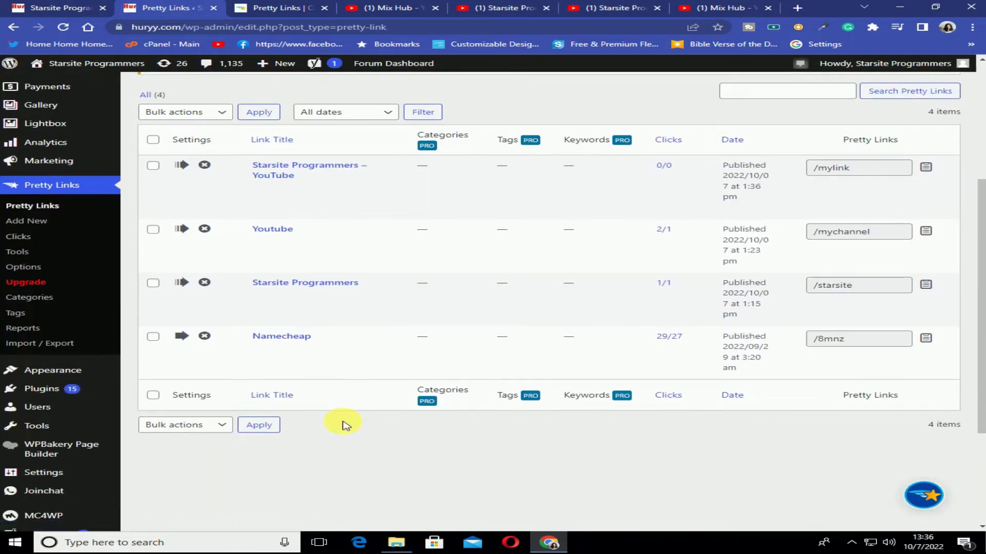
scroll(346, 425, "up", 2)
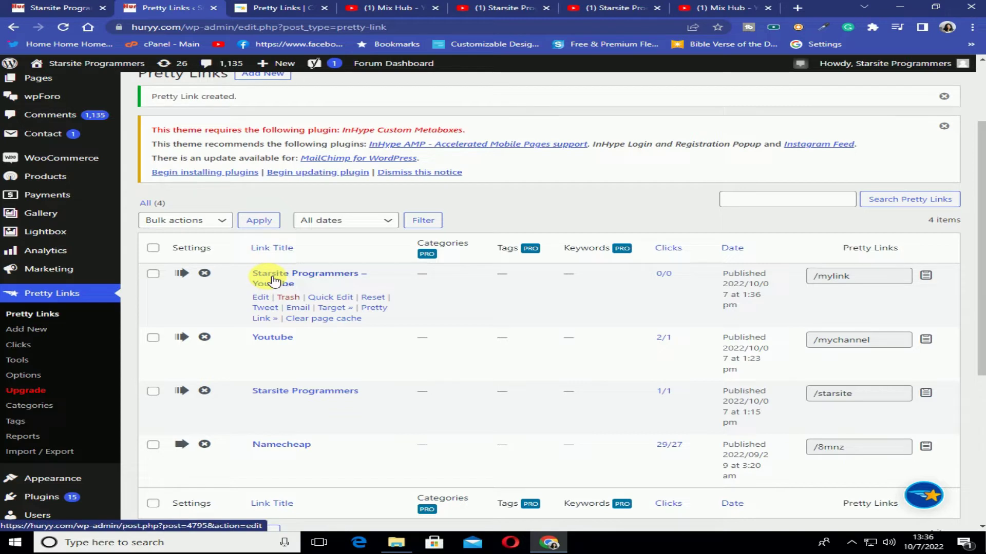
left_click(260, 297)
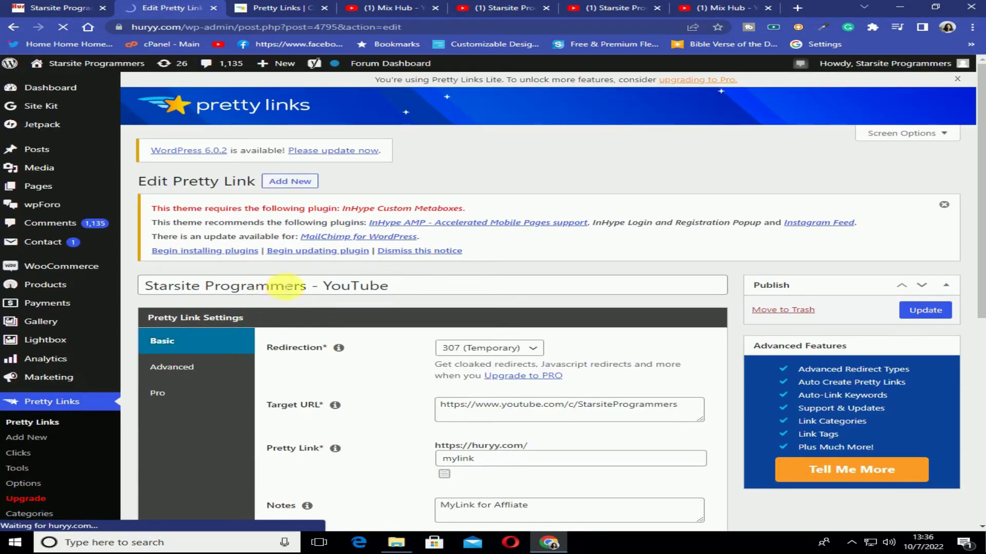
left_click(314, 286)
left_click_drag(403, 286, 26, 288)
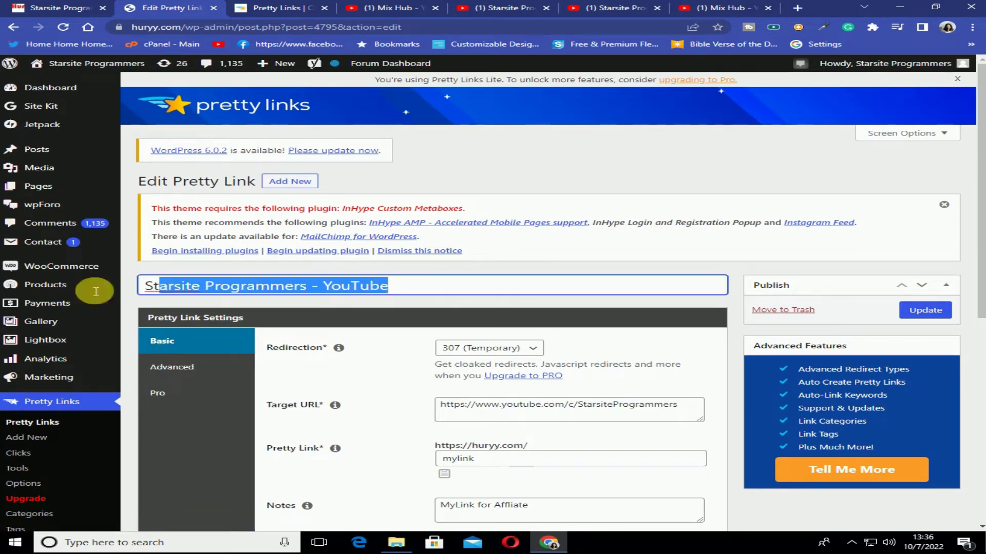
key("BackSpace")
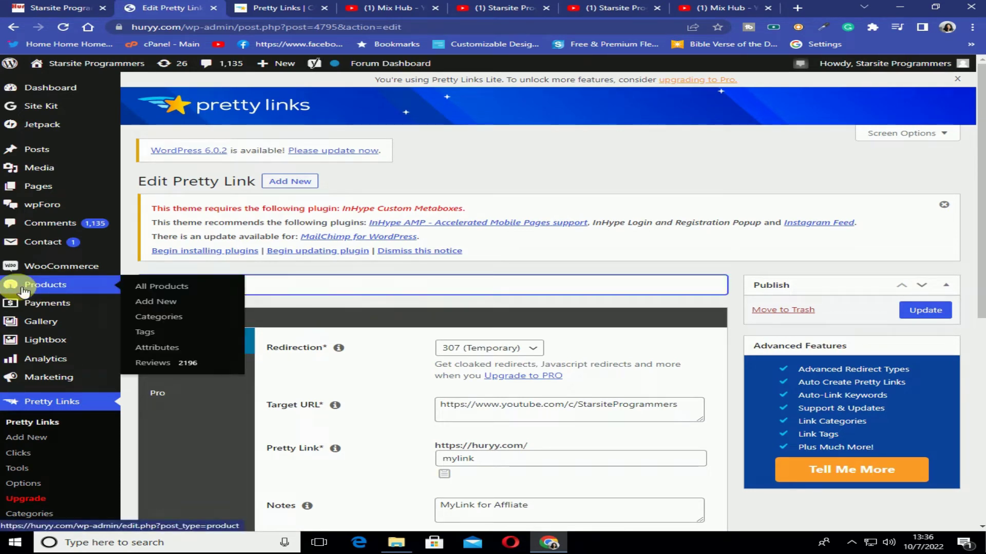
type("M")
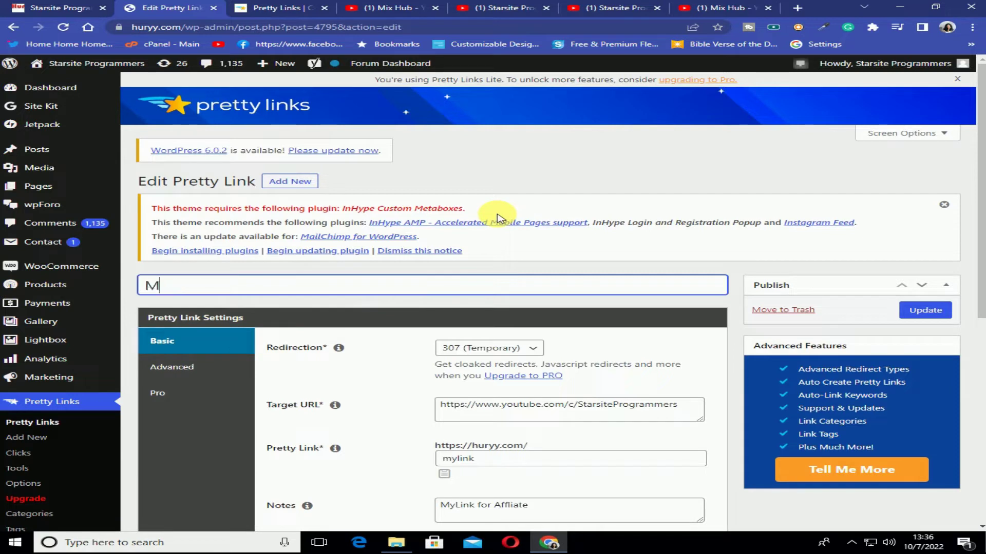
type("y link to Youtube")
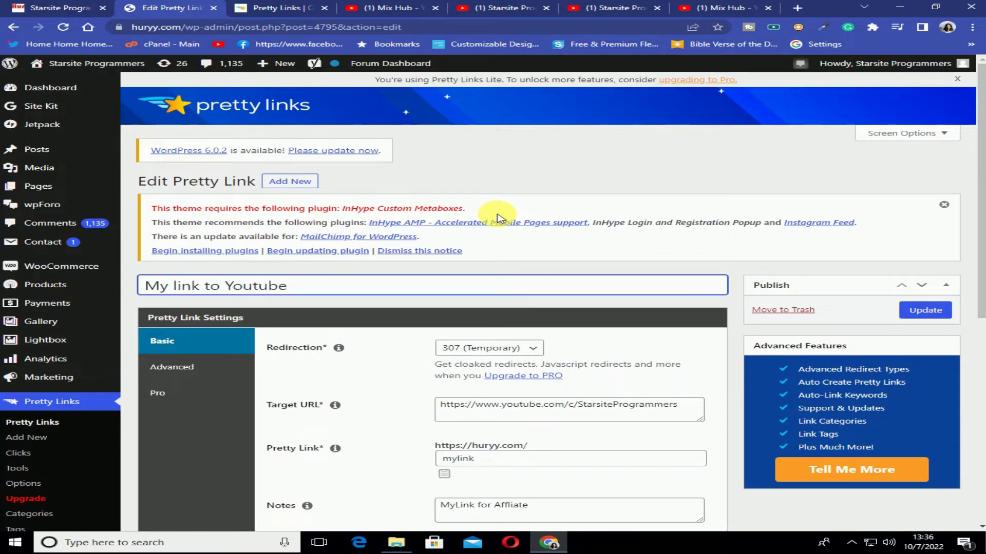
- Save the edited "My link to Youtube" entry and copy its /mylink short link from the link list
left_click(923, 311)
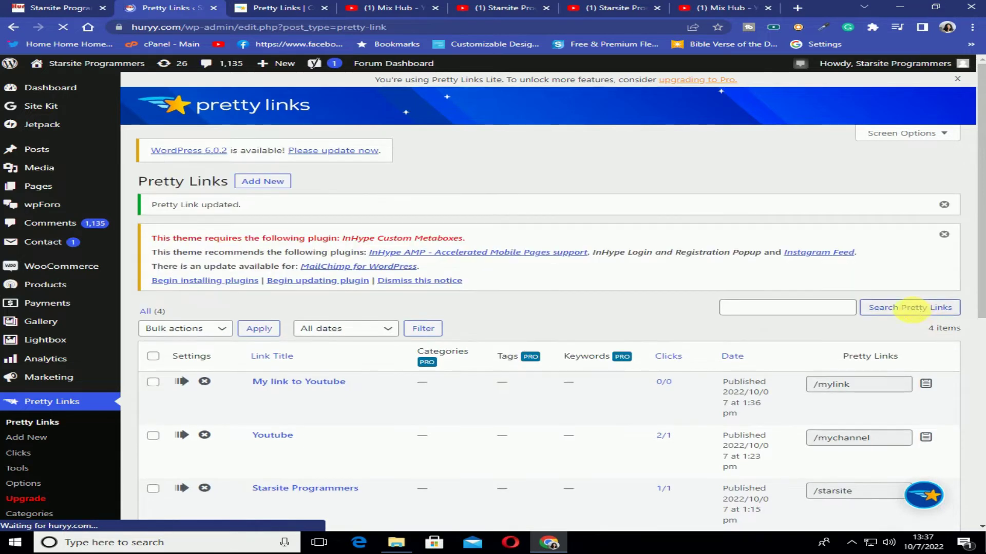
mouse_move(373, 398)
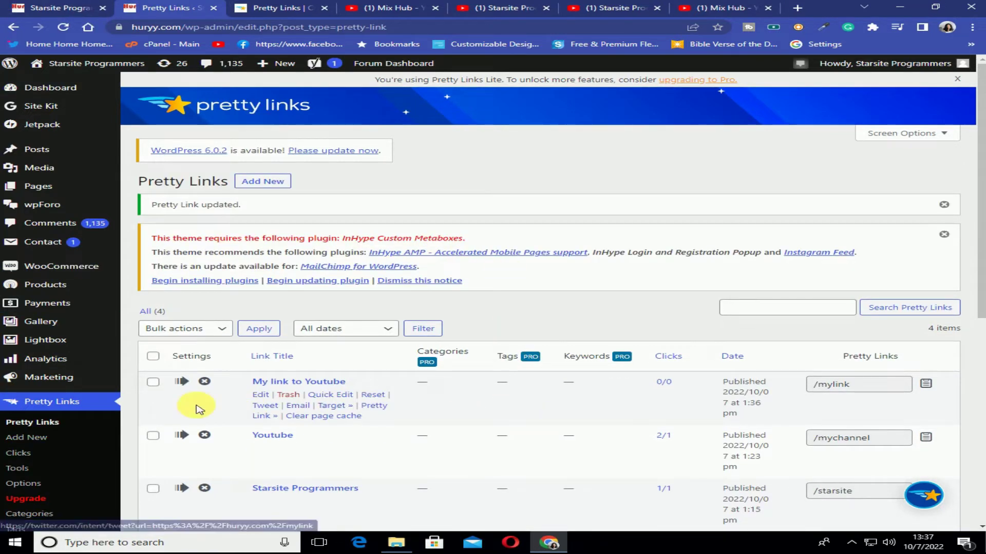
left_click(926, 386)
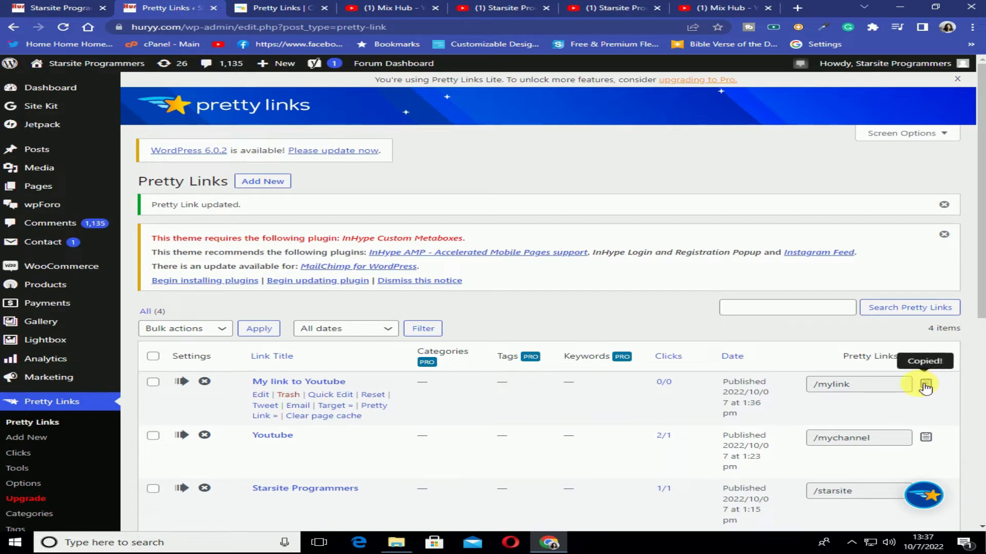
left_click(798, 8)
left_click(476, 30)
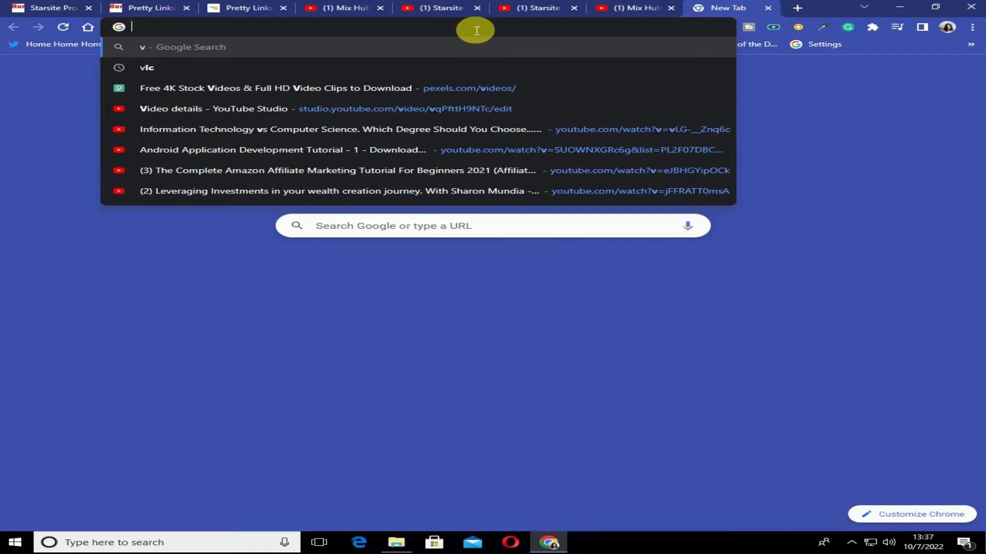
key("ctrl+v")
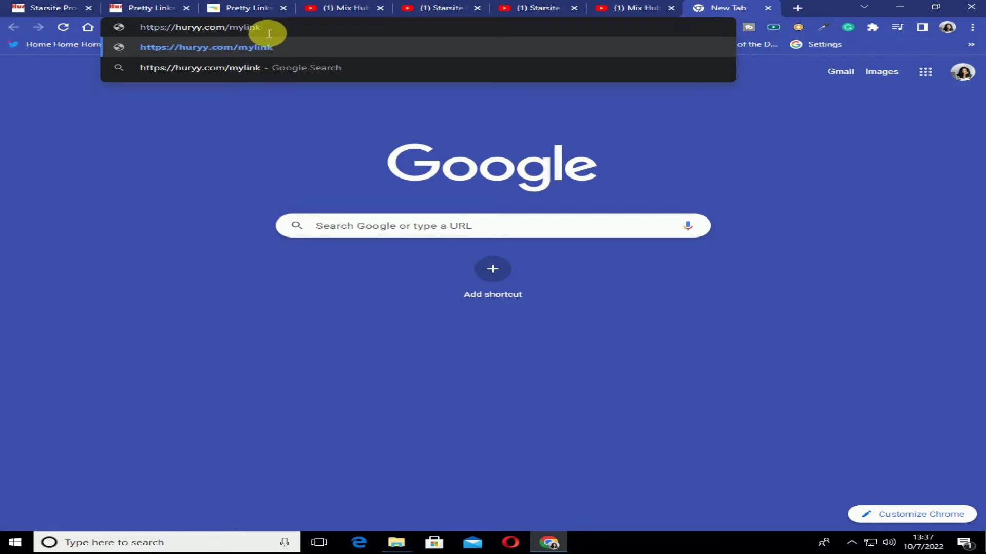
key("Return")
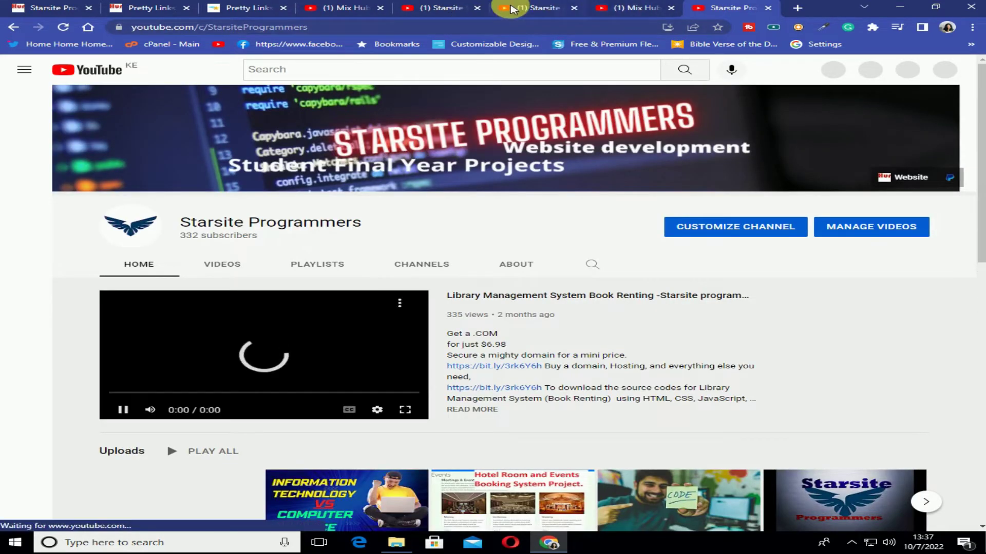
- Look through the other open YouTube channel and Pretty Links website tabs, ending on the WordPress link list
left_click(532, 9)
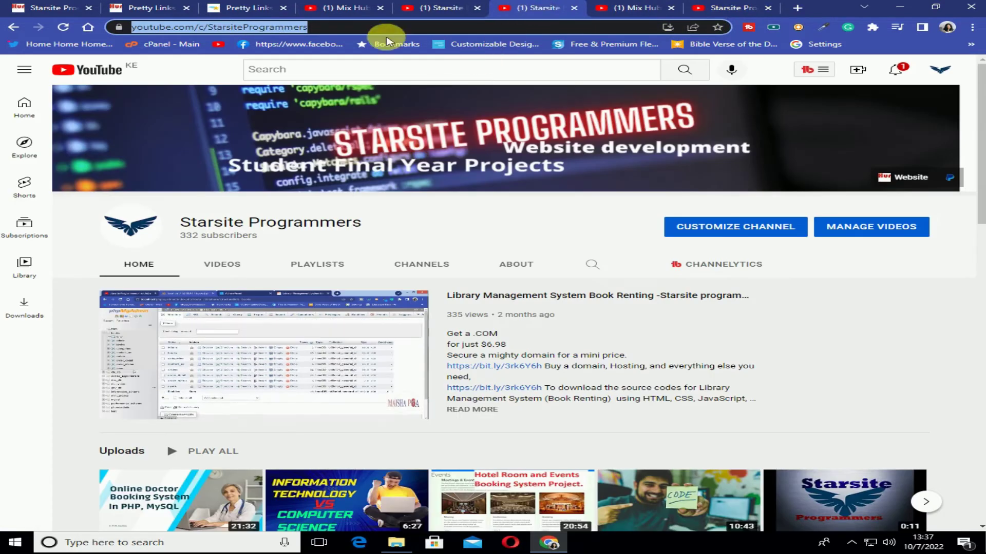
left_click(421, 12)
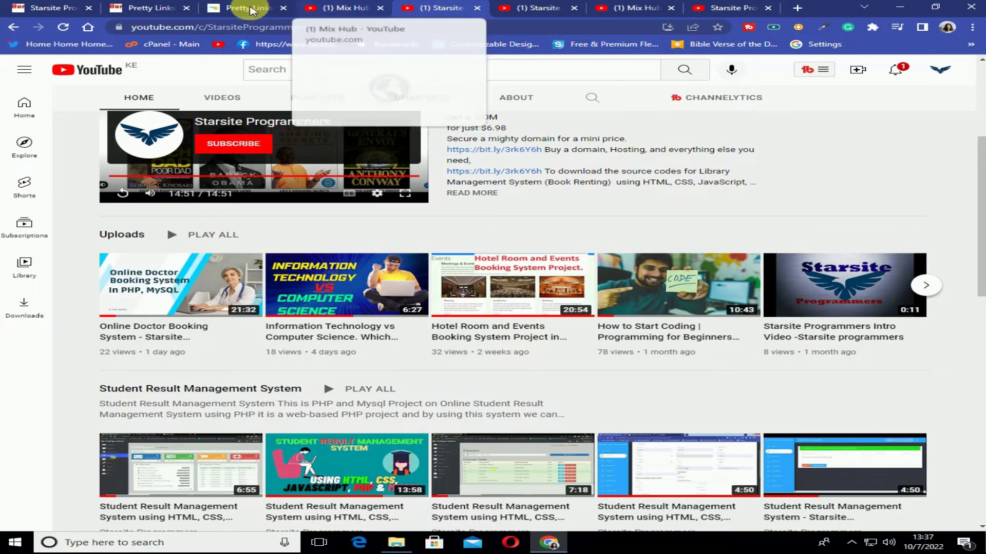
left_click(245, 9)
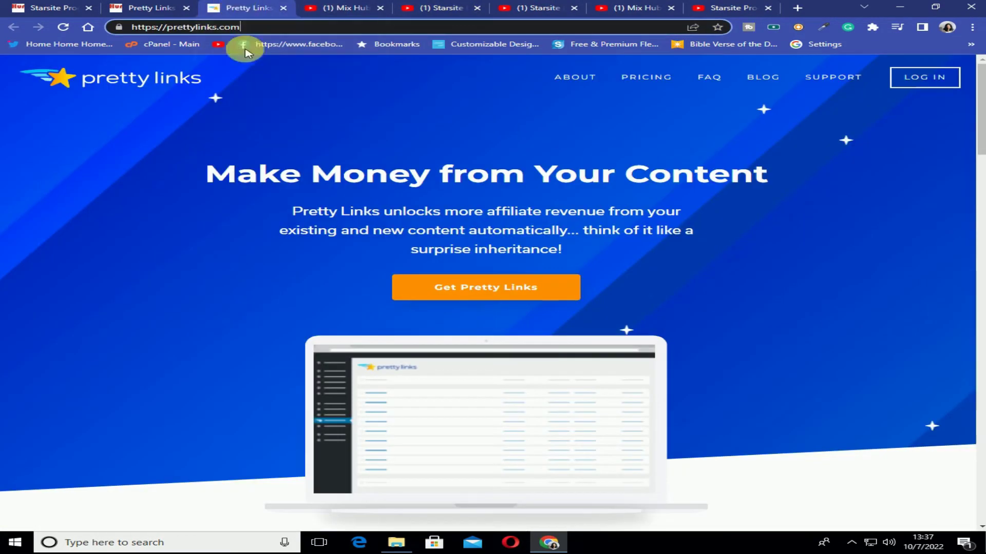
left_click(143, 6)
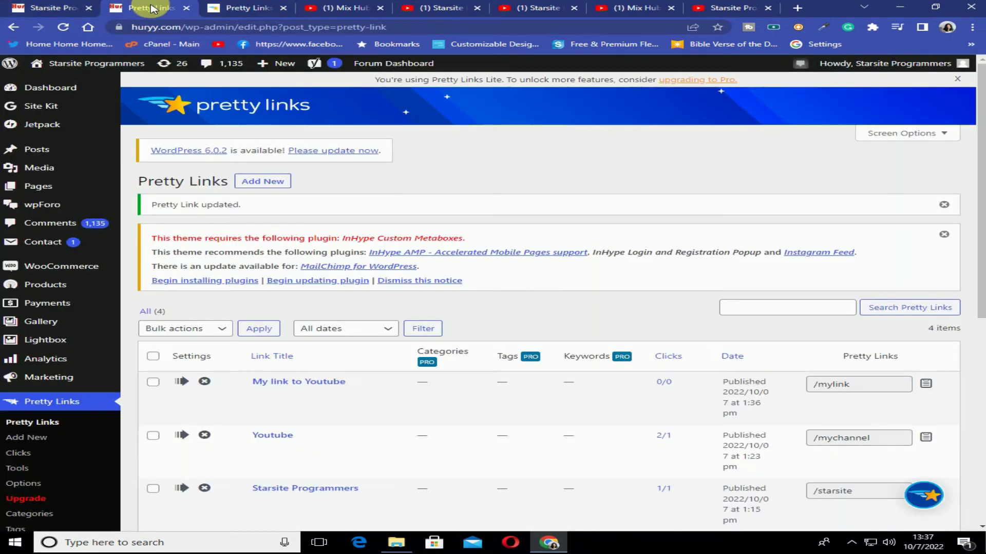
- Search Google for "wordpress" in a new tab and open the WordPress.com result in a separate tab
left_click(797, 8)
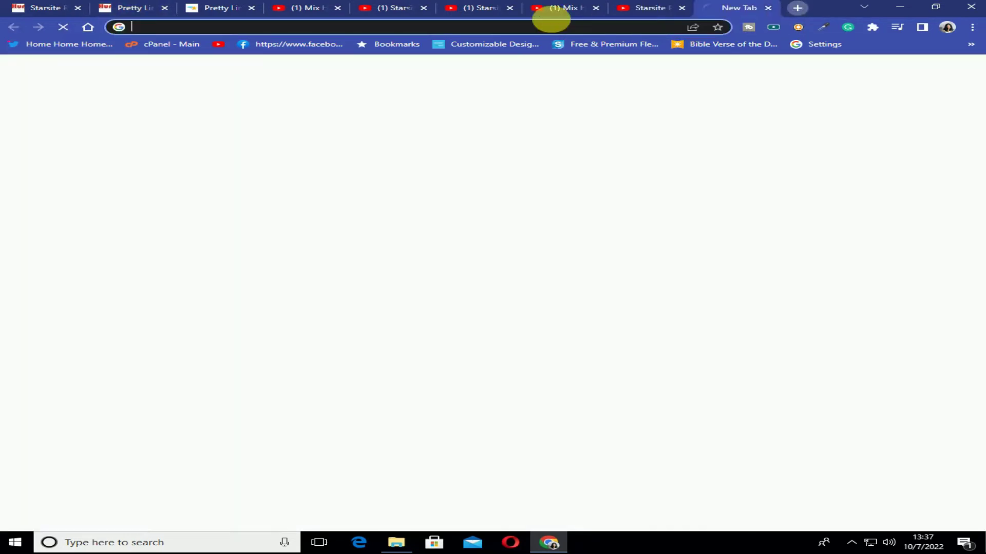
left_click(537, 32)
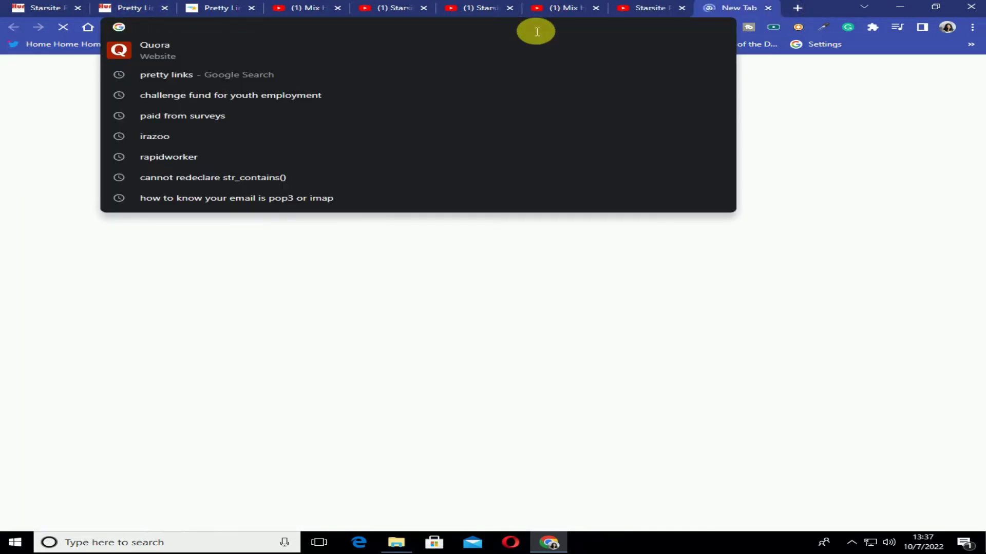
type("word")
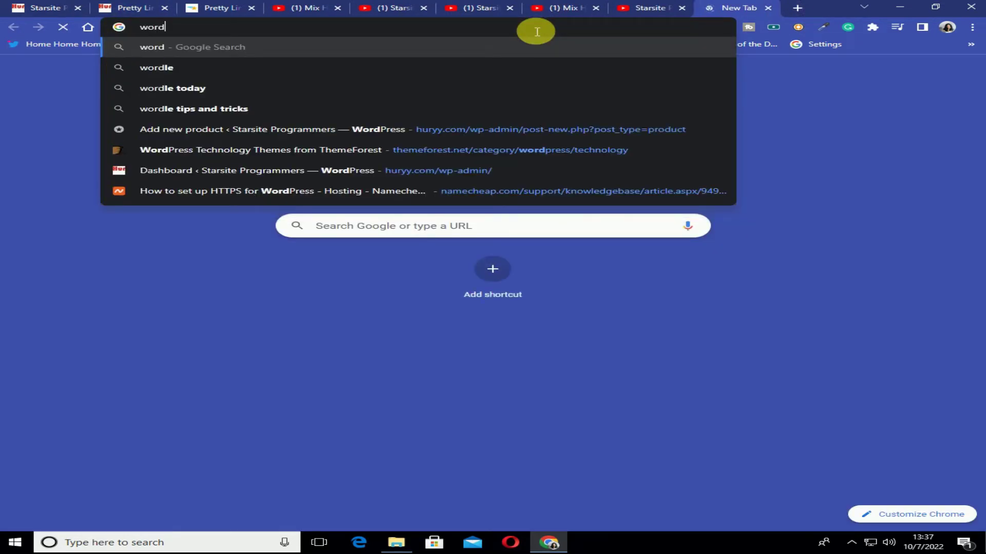
type("press")
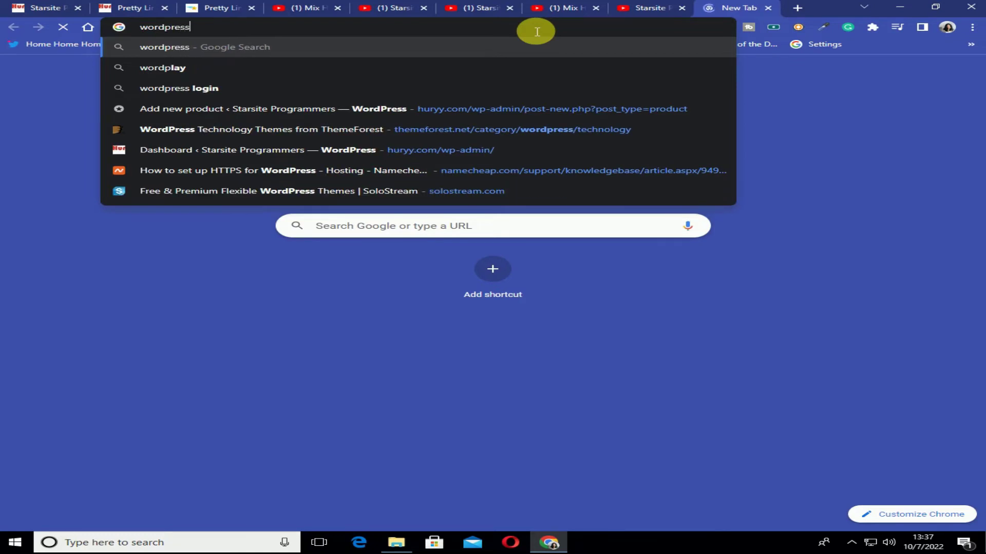
key("Return")
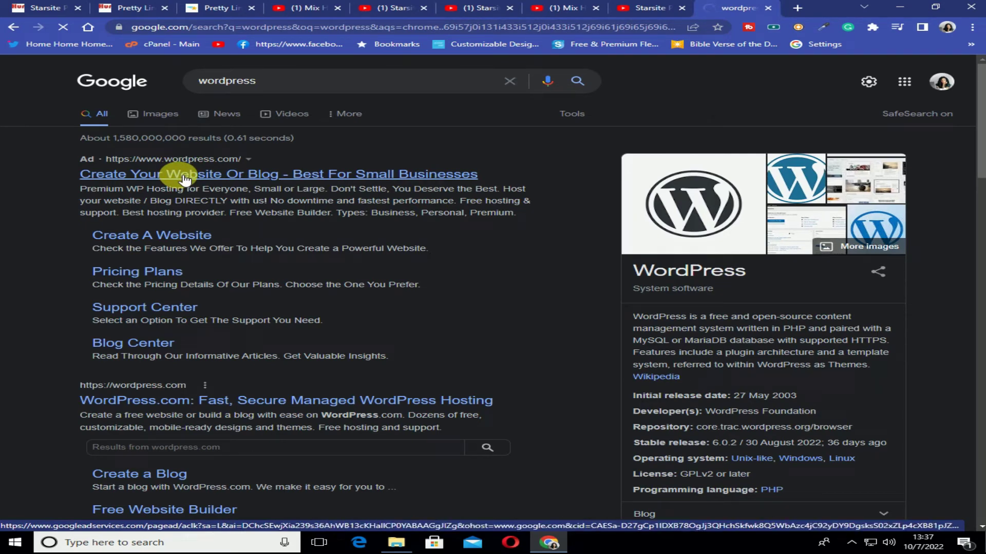
right_click(177, 402)
left_click(208, 410)
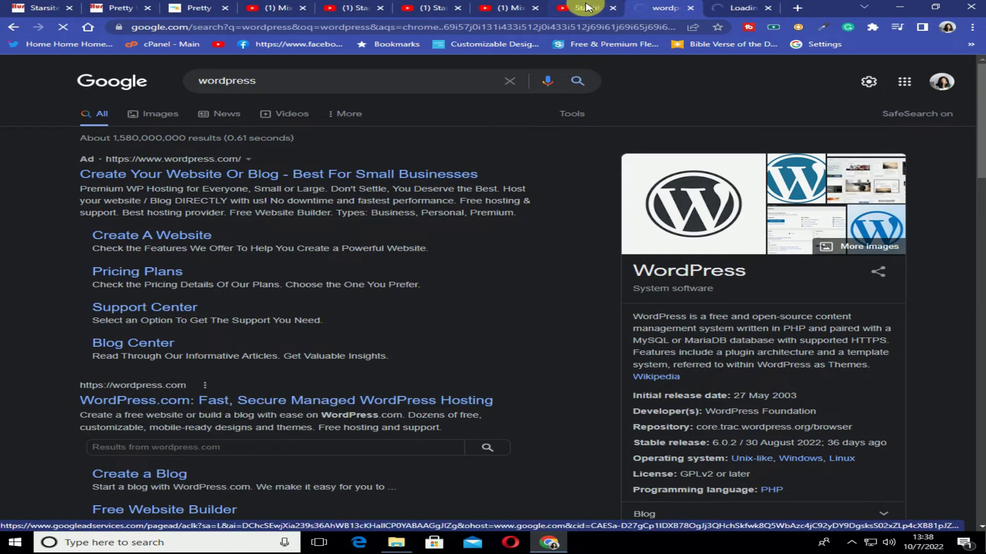
- Open the "My link to Youtube" entry for editing and copy the wordpress.com address from its browser tab
left_click(121, 7)
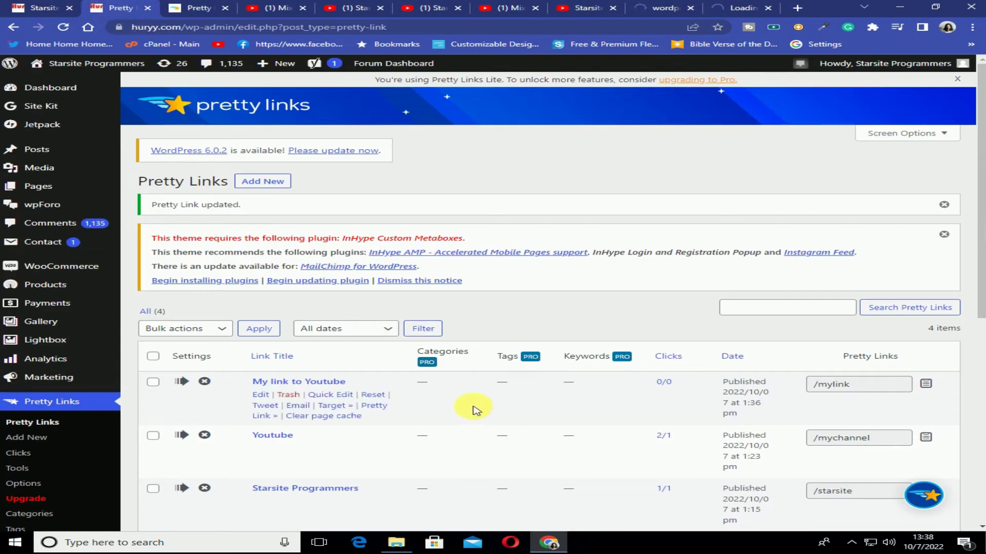
left_click(269, 398)
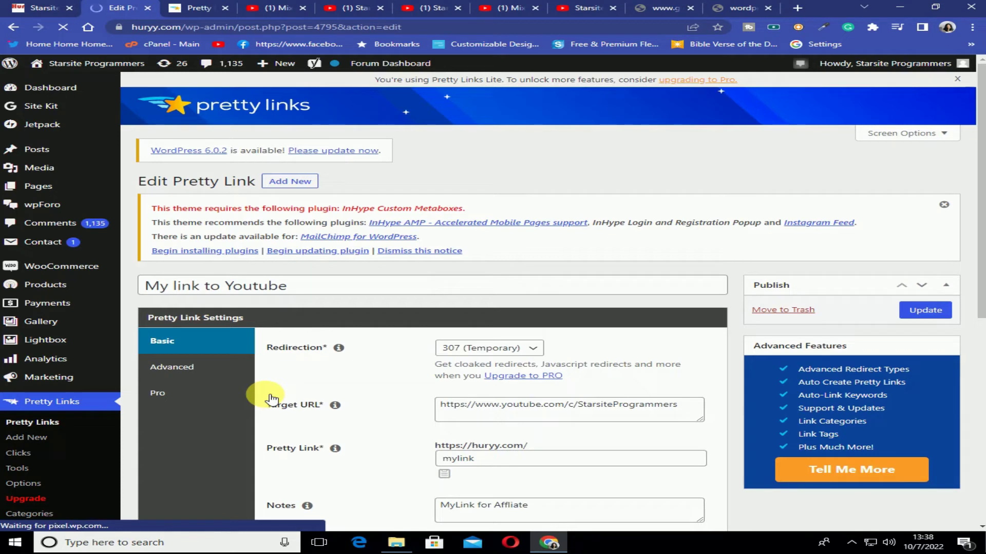
left_click(651, 7)
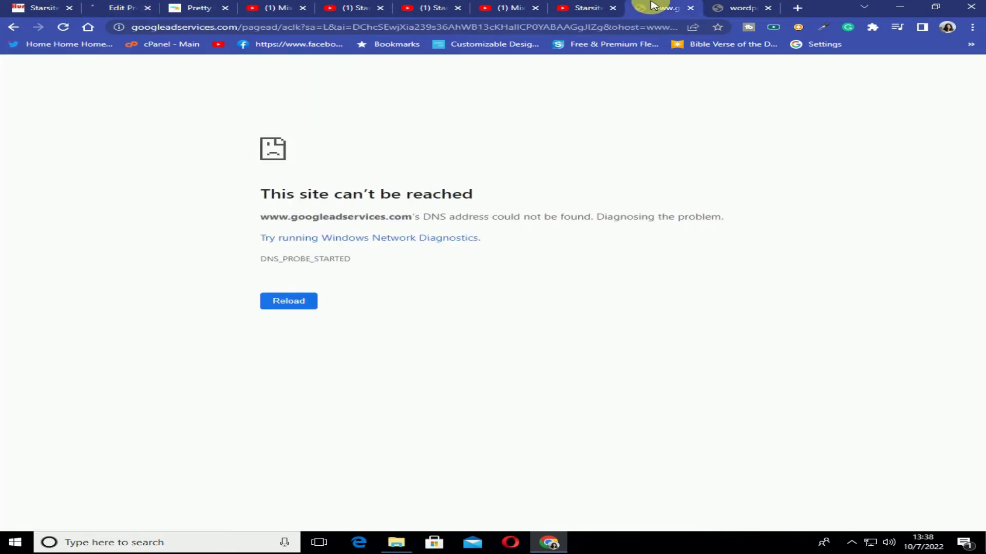
left_click(737, 10)
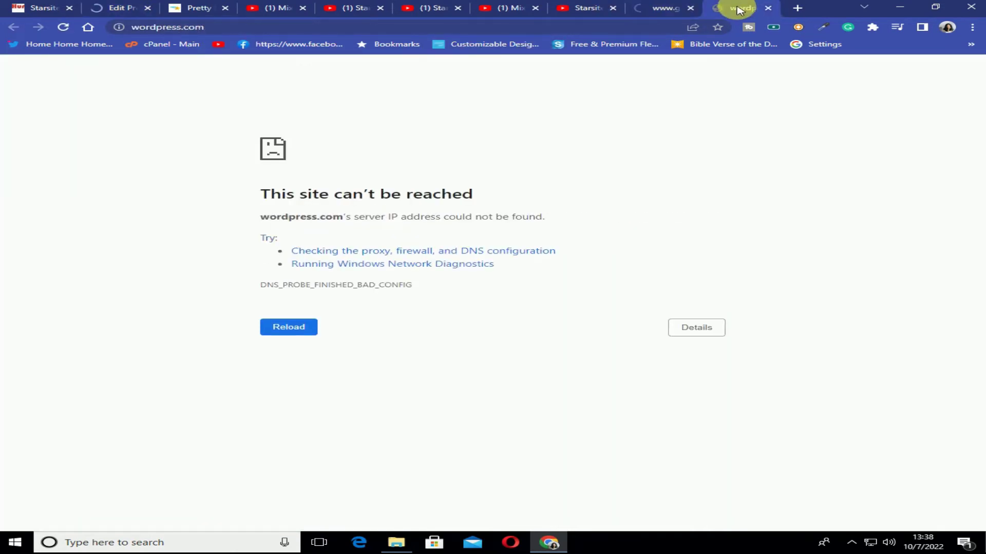
left_click(163, 26)
key("ctrl+c")
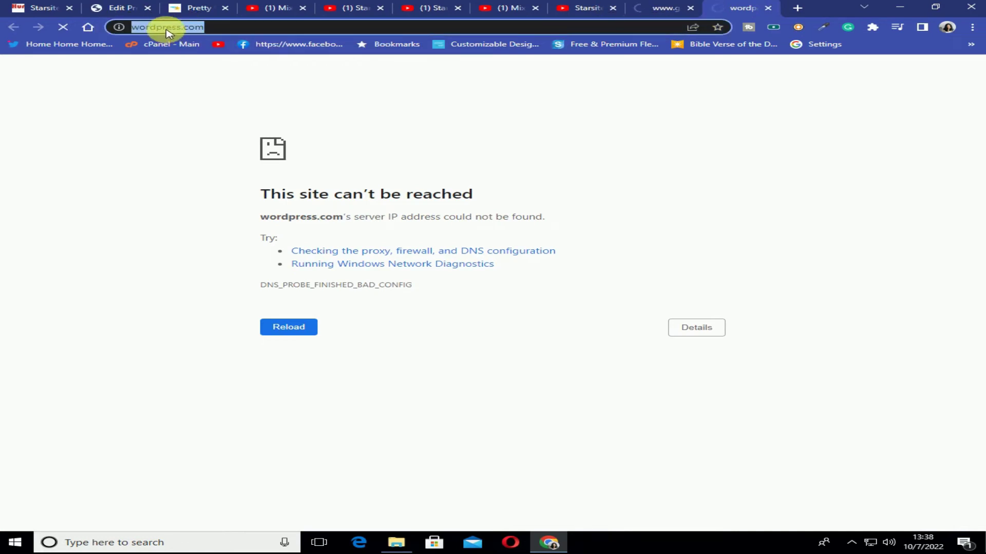
right_click(166, 30)
left_click(198, 87)
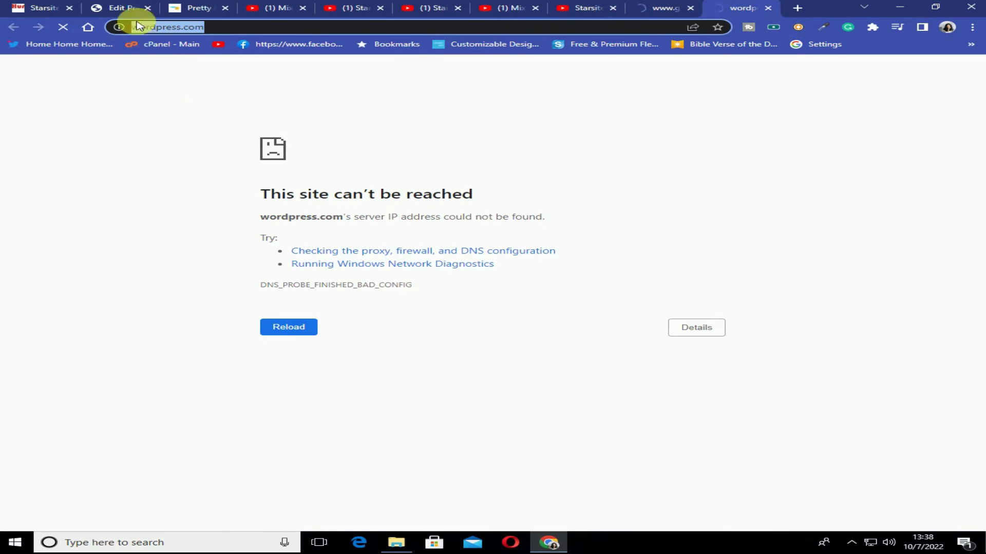
left_click(123, 8)
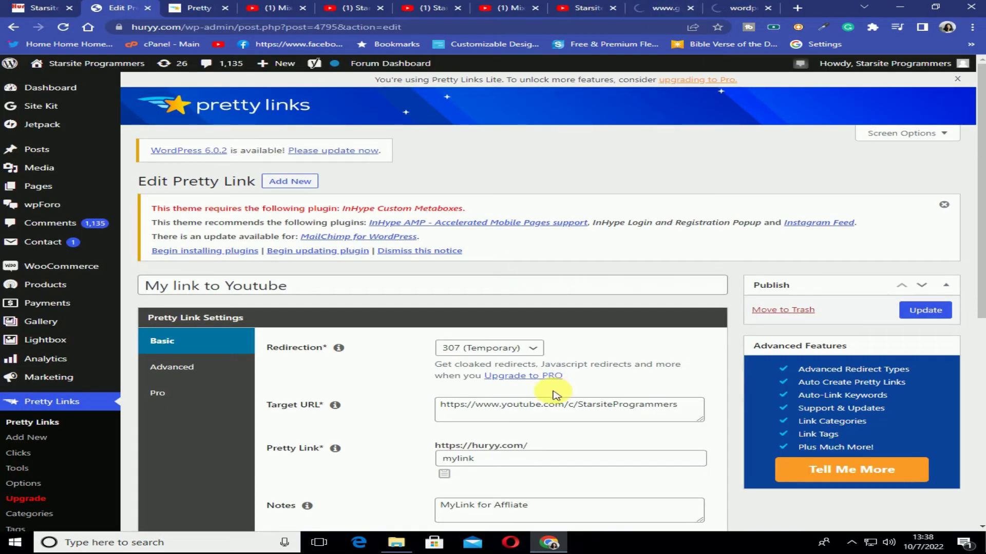
scroll(554, 395, "down", 2)
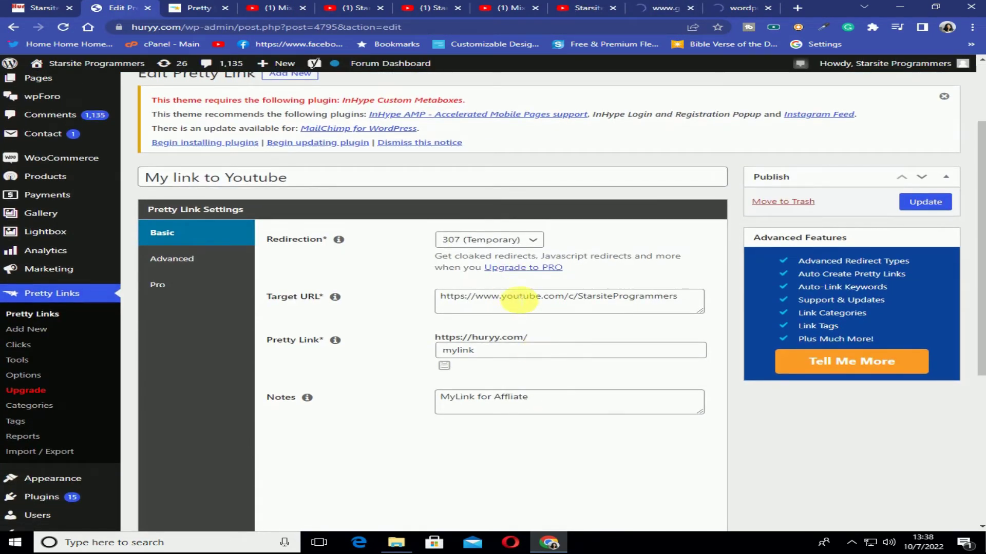
left_click(519, 298)
triple_click(519, 297)
right_click(516, 299)
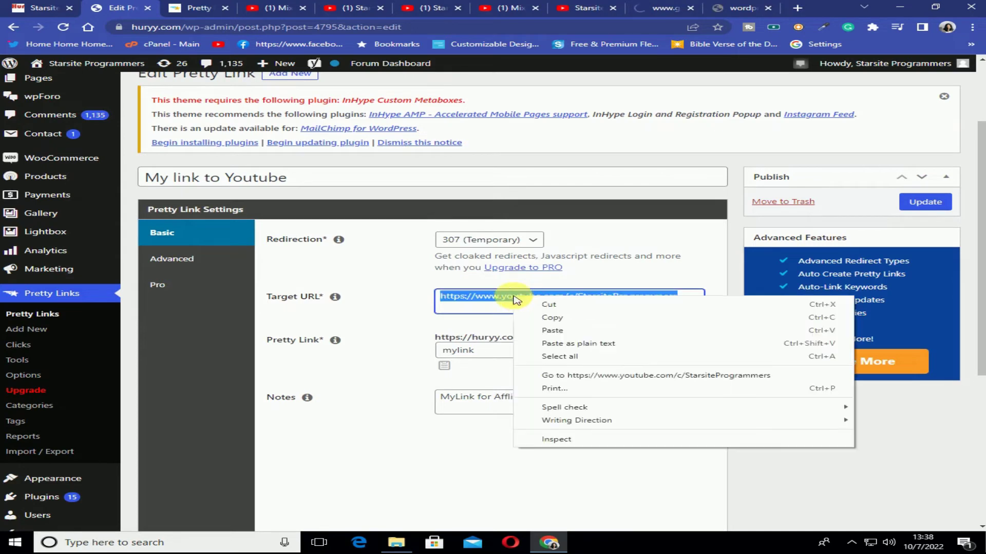
left_click(568, 330)
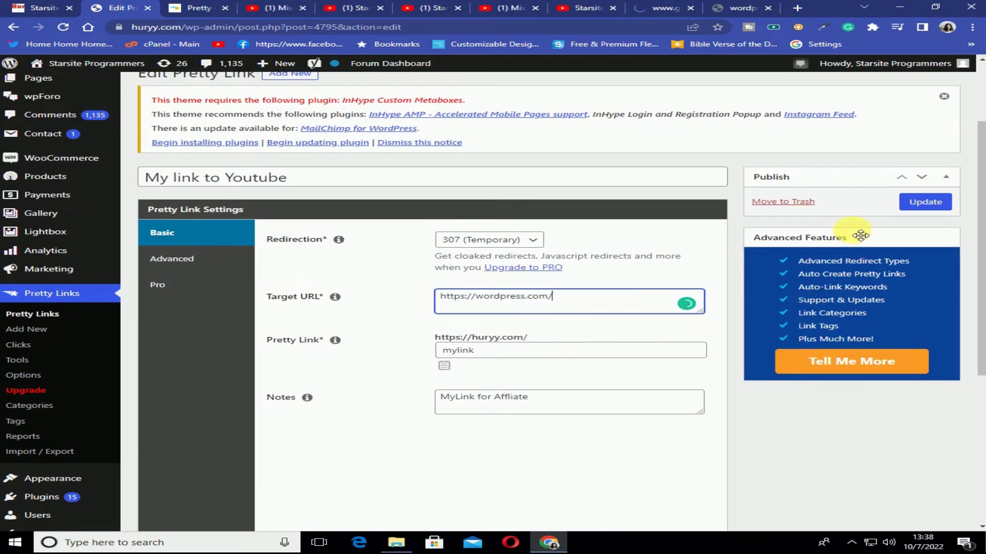
left_click(927, 203)
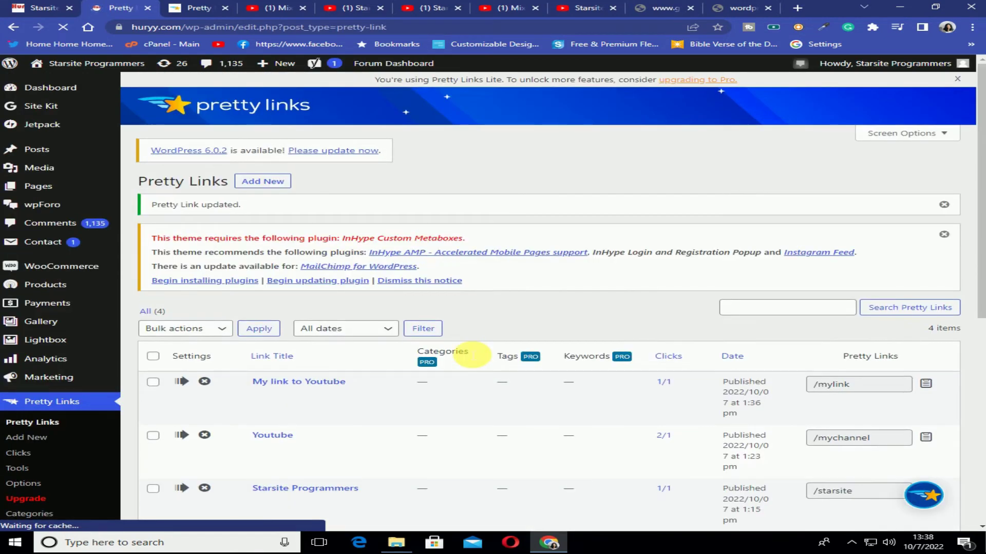
- Check the YouTube channel tab, return to the link list and copy the /mylink short link again
left_click(648, 8)
left_click(564, 8)
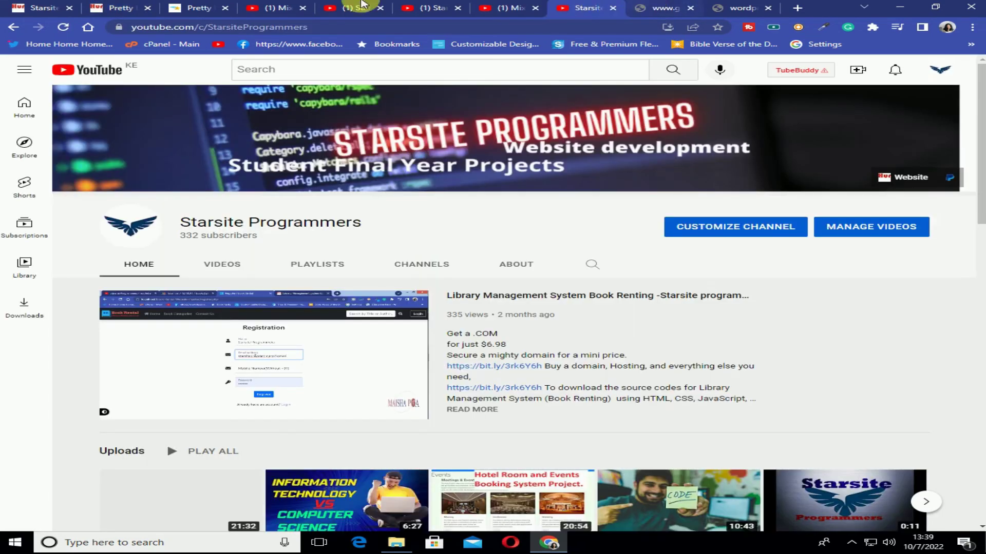
left_click(112, 8)
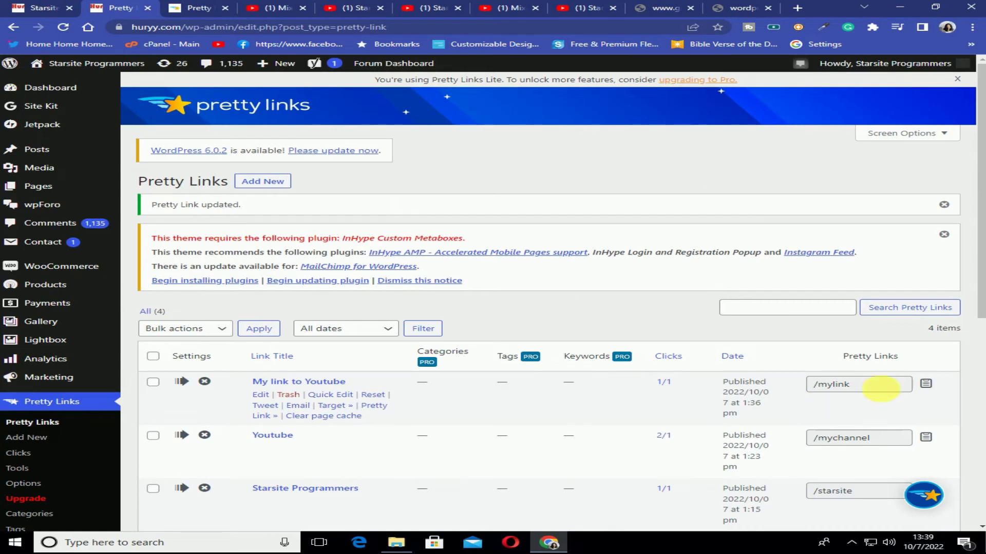
left_click(925, 384)
left_click(734, 8)
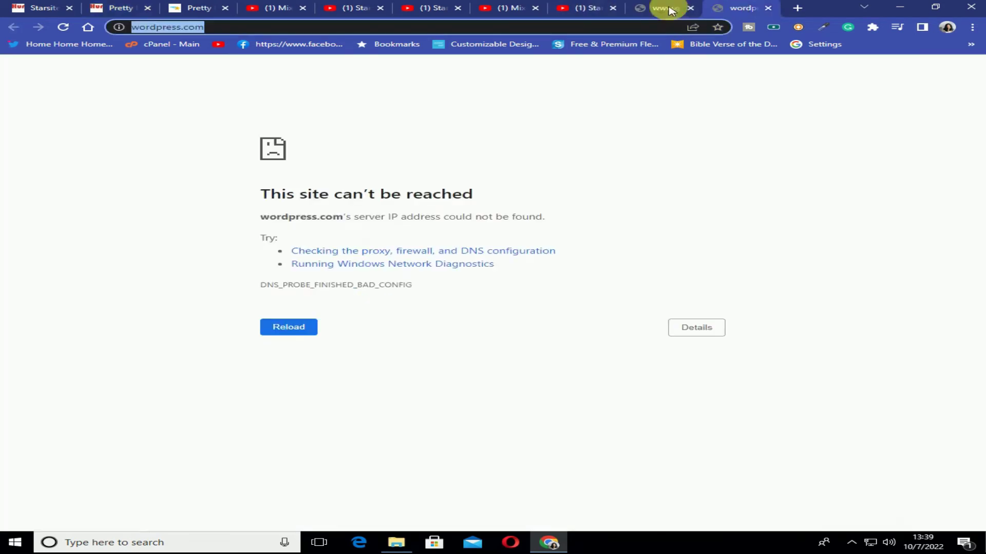
left_click(169, 29)
right_click(169, 28)
left_click(211, 91)
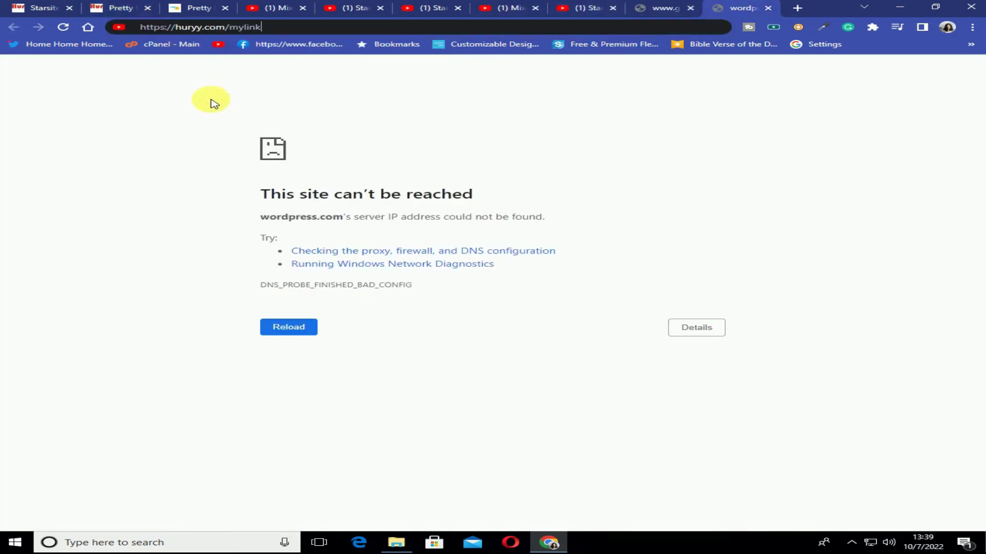
key("Return")
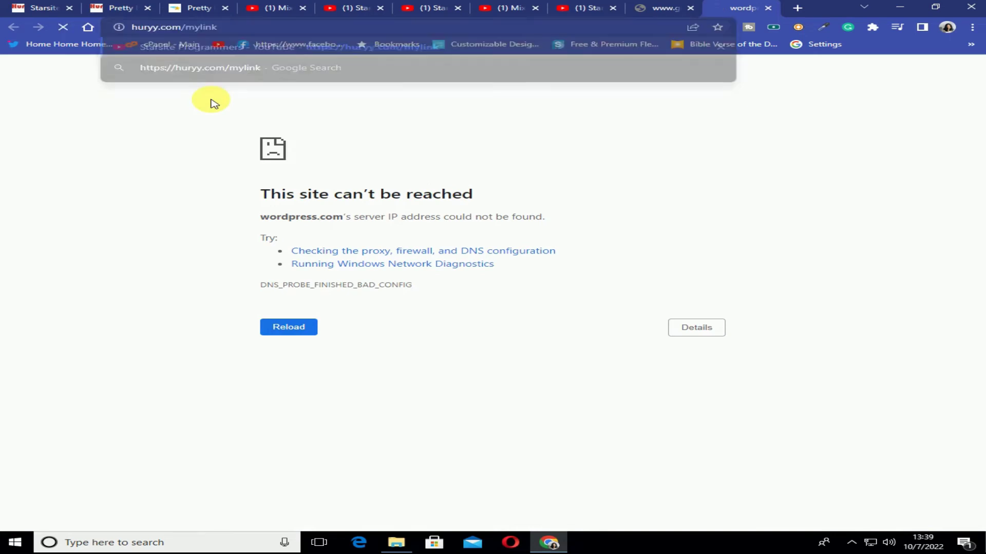
- Search Google for wordpress from the googleadservices tab and close the wordpress.com tab
left_click(670, 6)
left_click(412, 28)
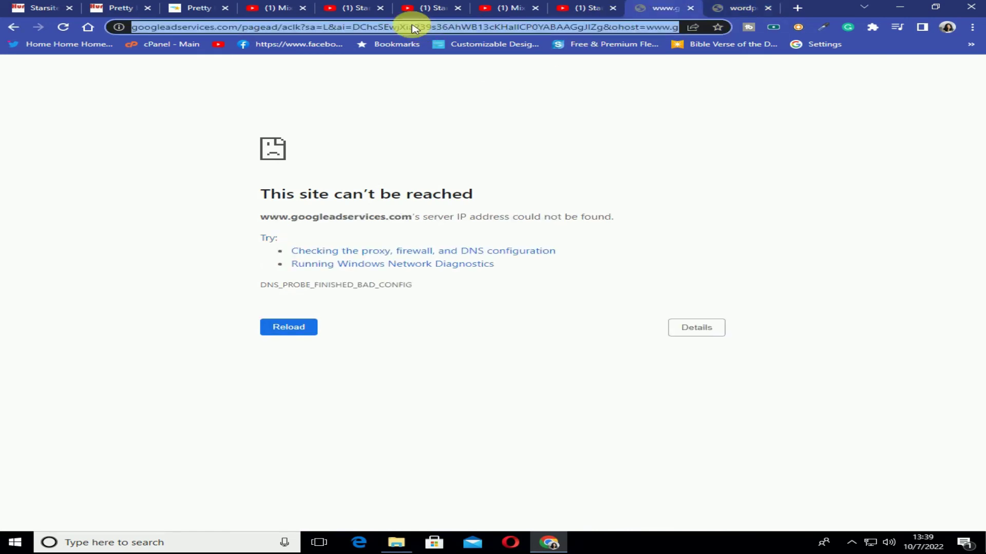
key("BackSpace")
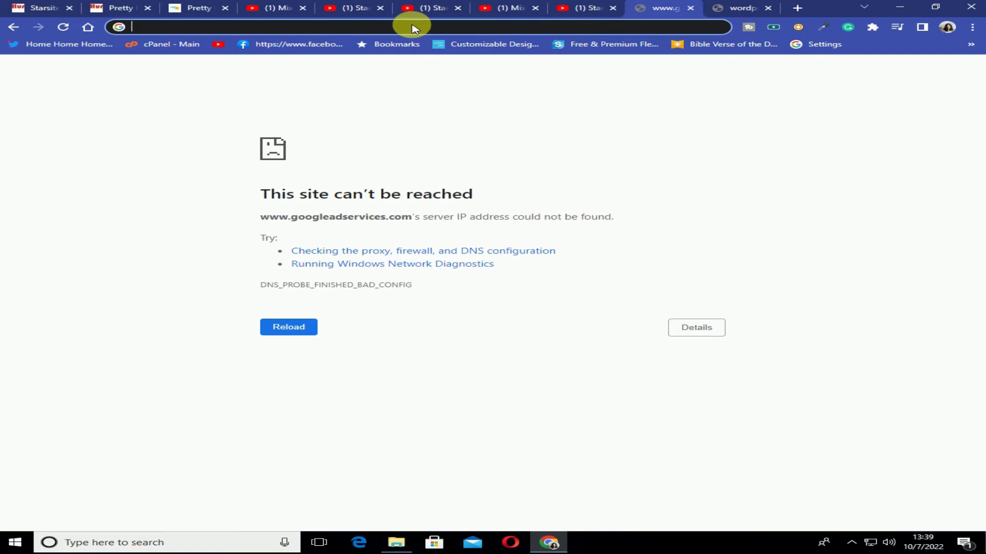
type("word")
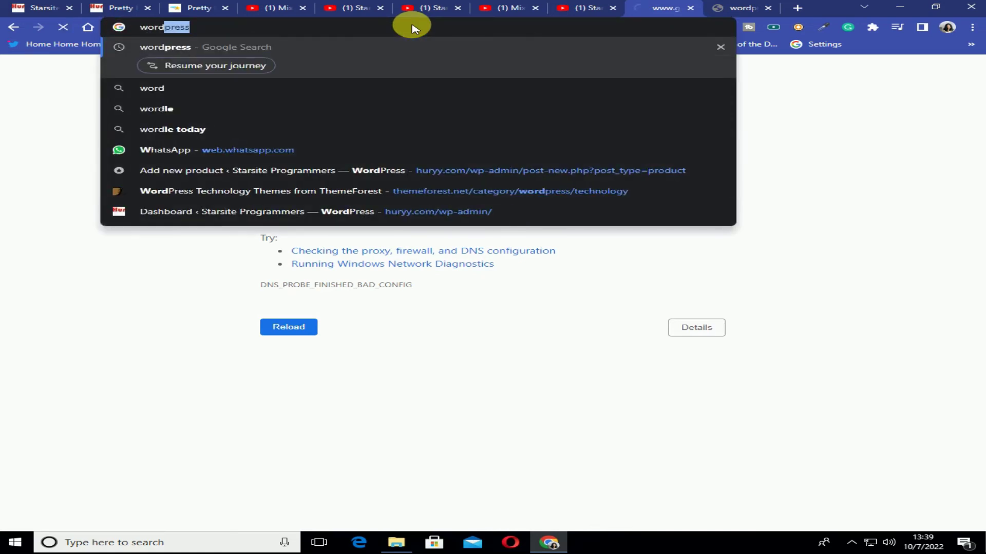
key("Return")
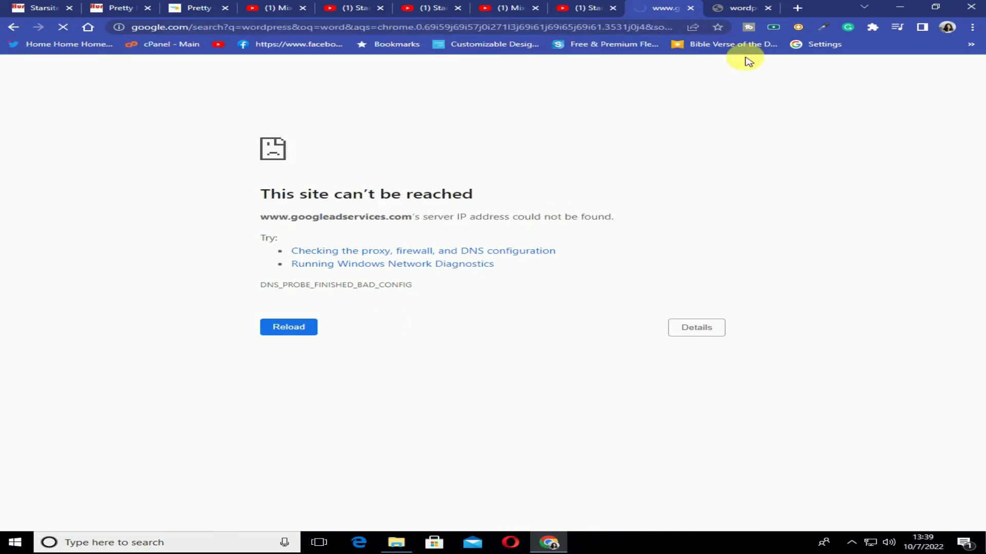
left_click(749, 9)
left_click(767, 8)
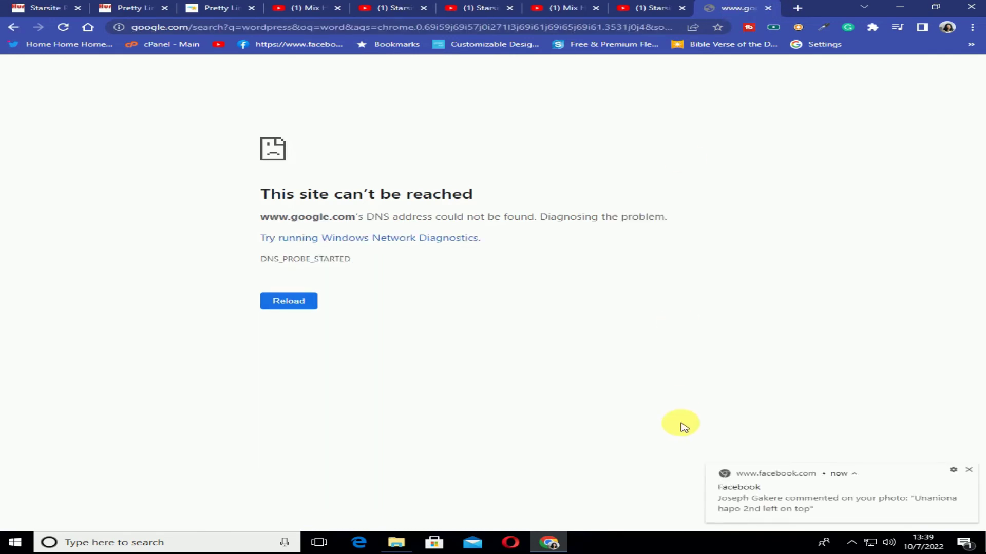
- Return to the Pretty Links list in the WordPress admin and dismiss the Facebook notification
left_click(653, 10)
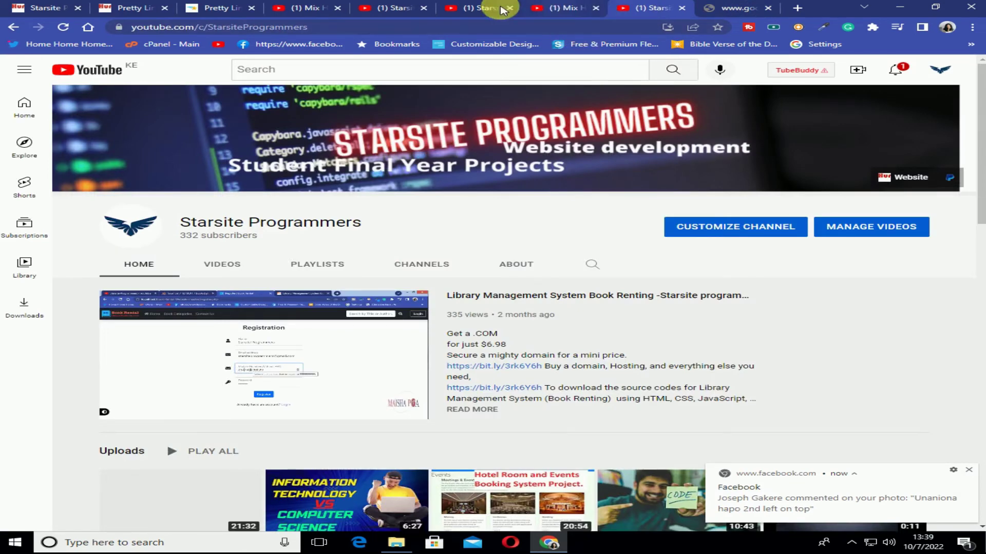
left_click(206, 8)
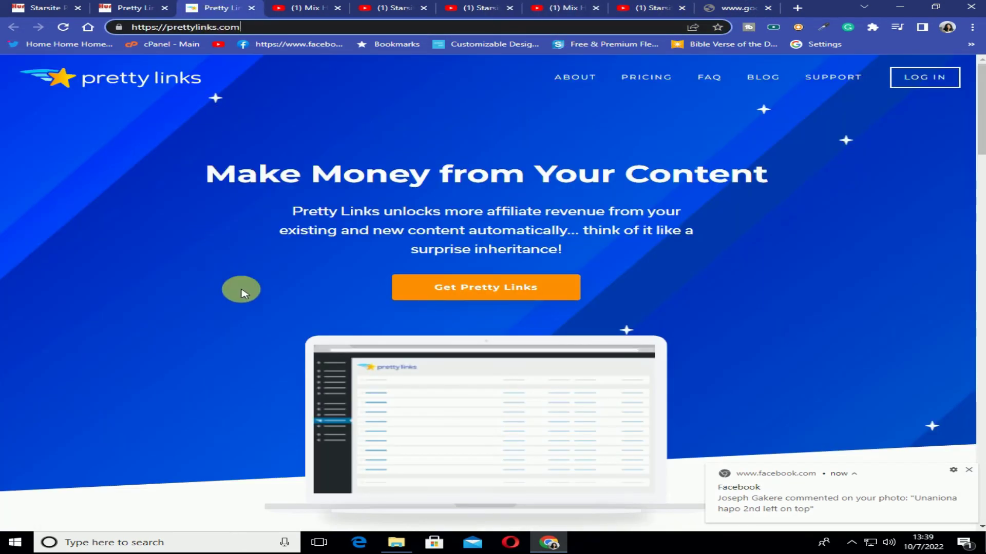
left_click(126, 8)
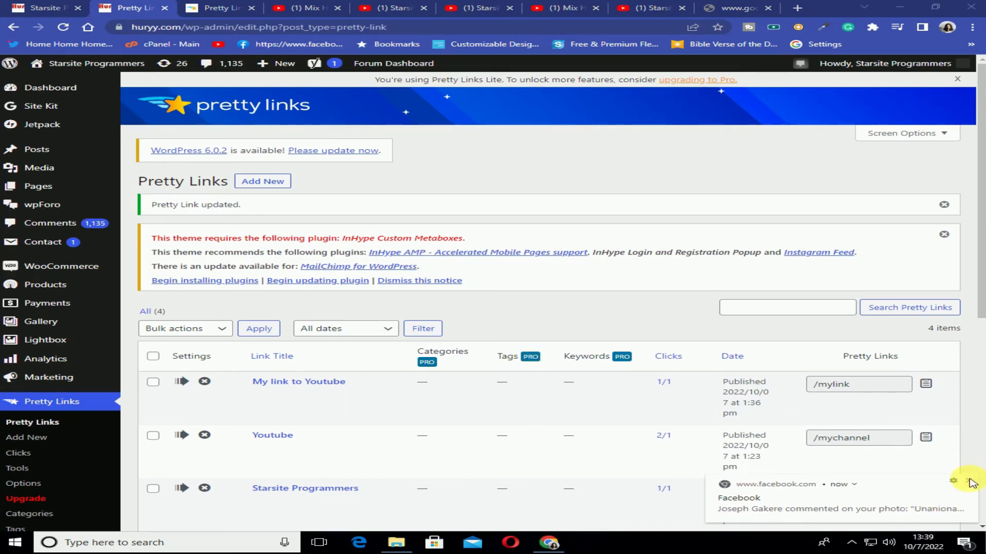
left_click(970, 481)
- Open the Namecheap entry for editing and examine its Target URL, Pretty Link and Notes settings
scroll(565, 382, "down", 3)
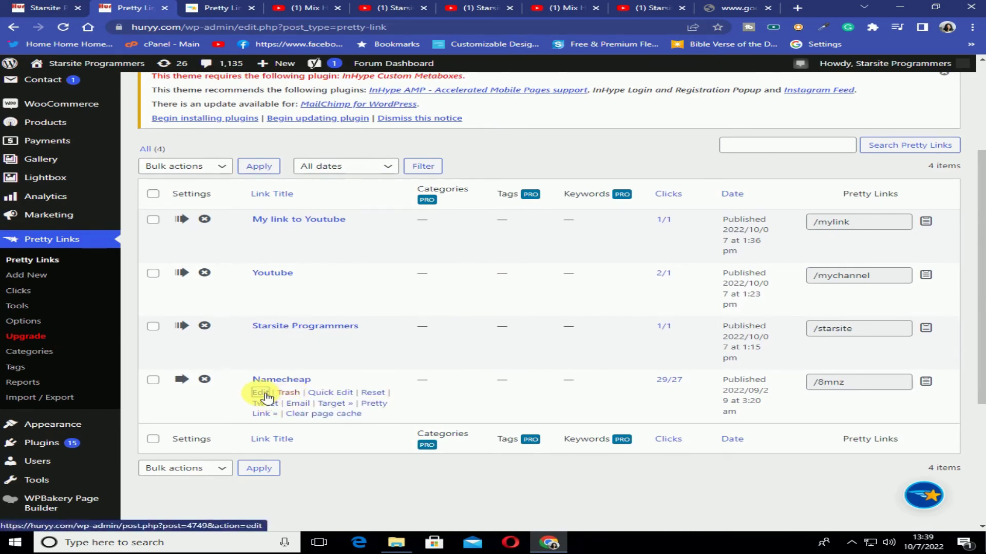
left_click(261, 393)
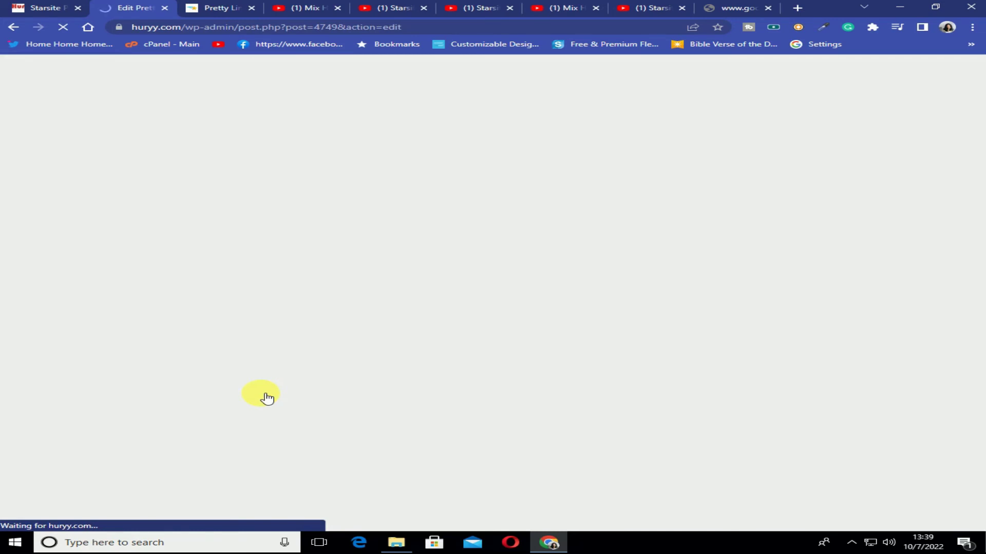
scroll(488, 352, "down", 3)
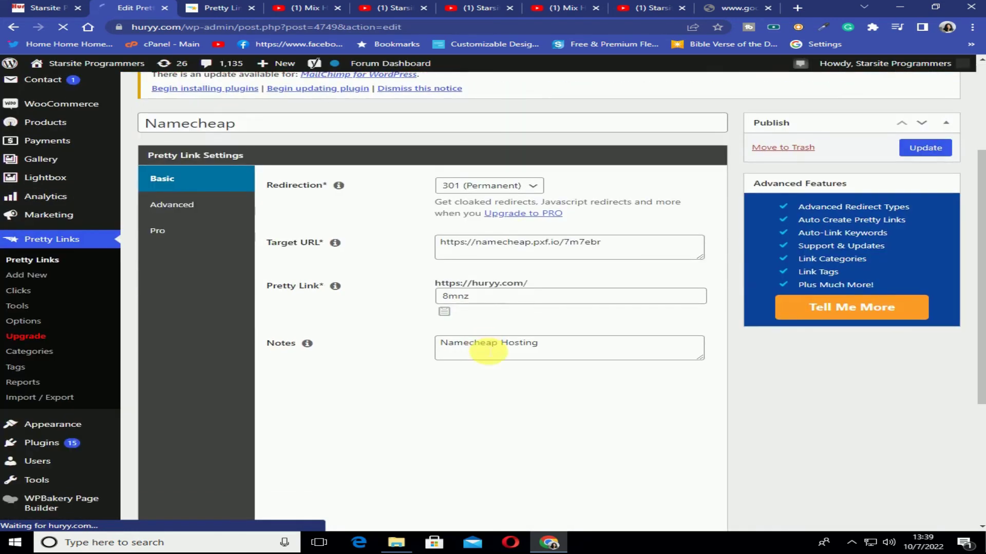
left_click(502, 348)
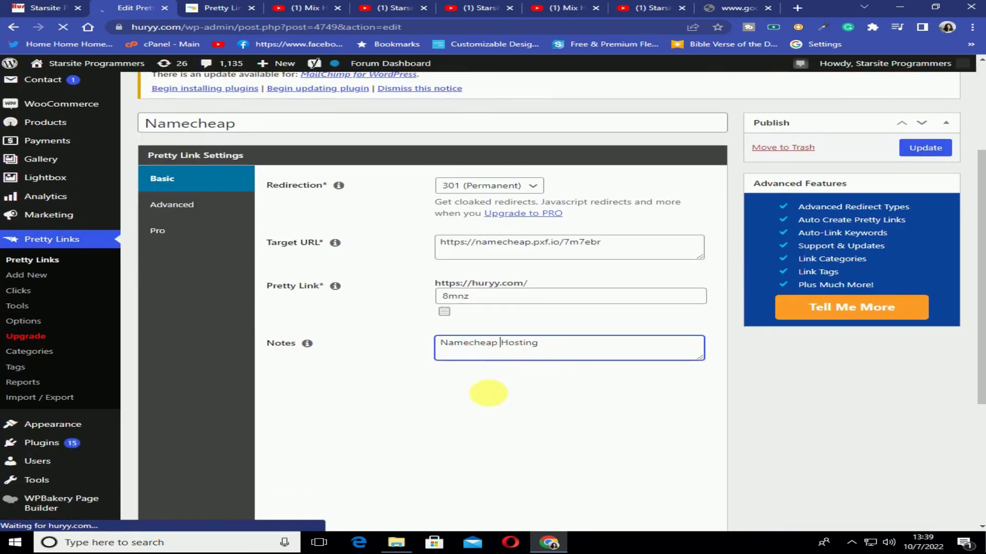
left_click(523, 346)
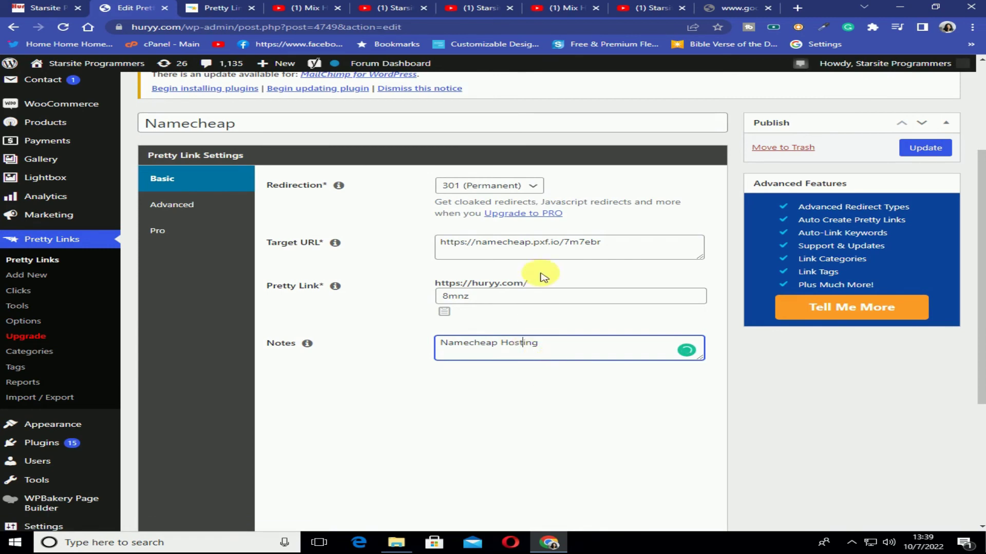
left_click(534, 242)
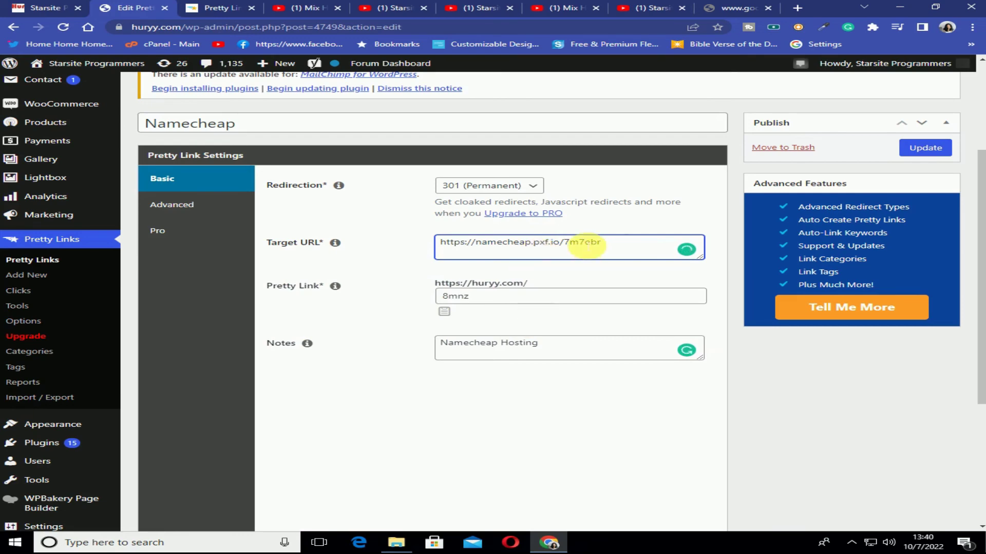
scroll(452, 292, "up", 2)
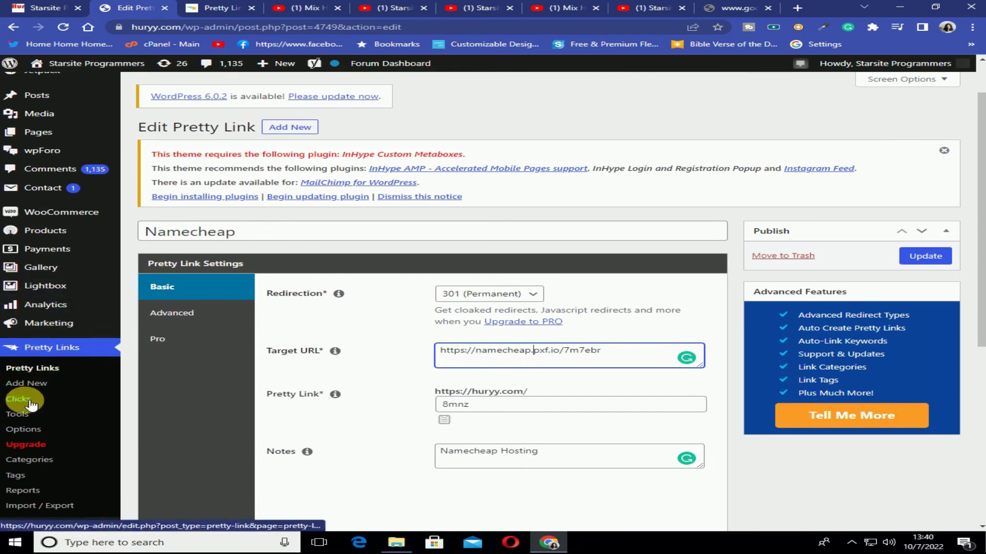
- Go back to the Pretty Links list and copy the Namecheap entry's /8mnz short link
left_click(45, 368)
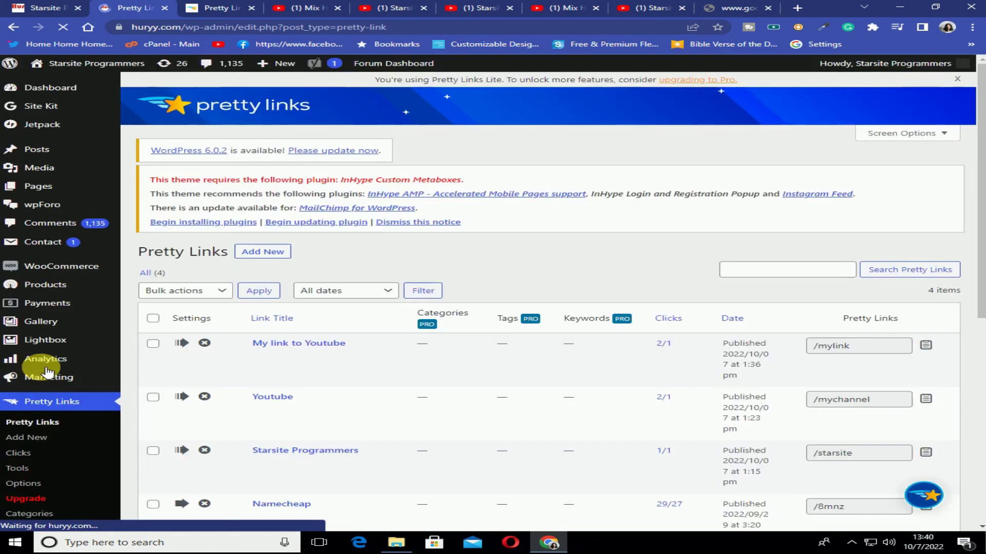
scroll(926, 398, "down", 2)
left_click(927, 407)
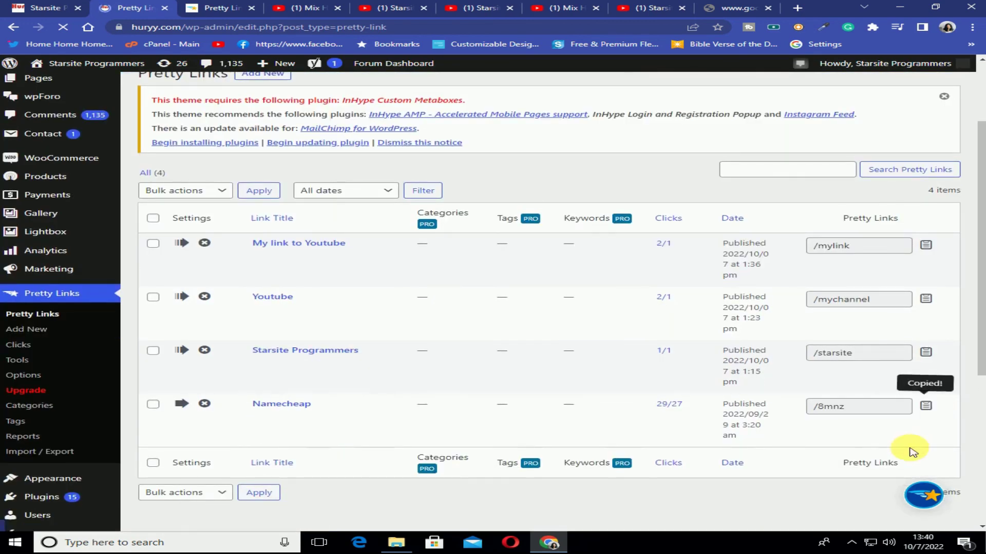
left_click(741, 8)
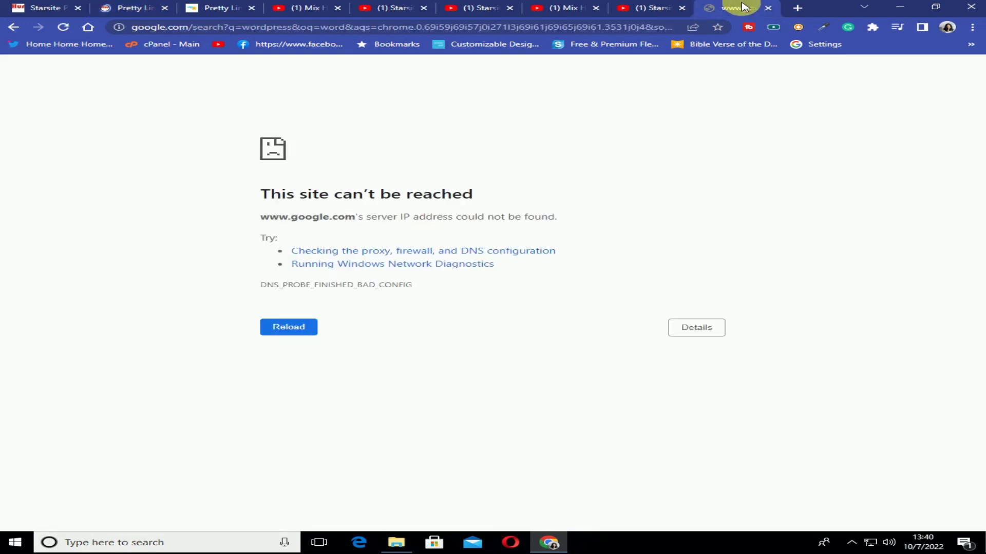
left_click(378, 26)
right_click(381, 27)
left_click(418, 97)
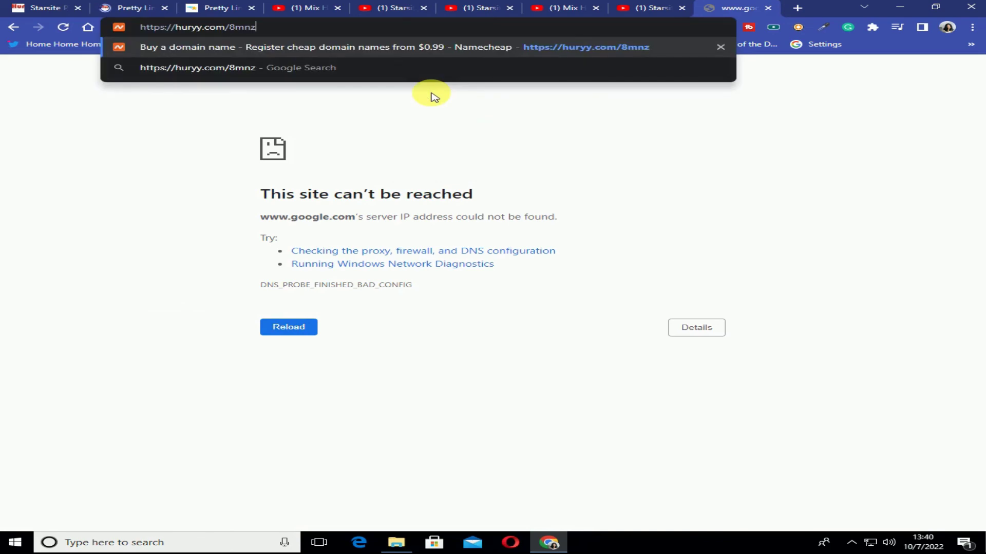
key("Return")
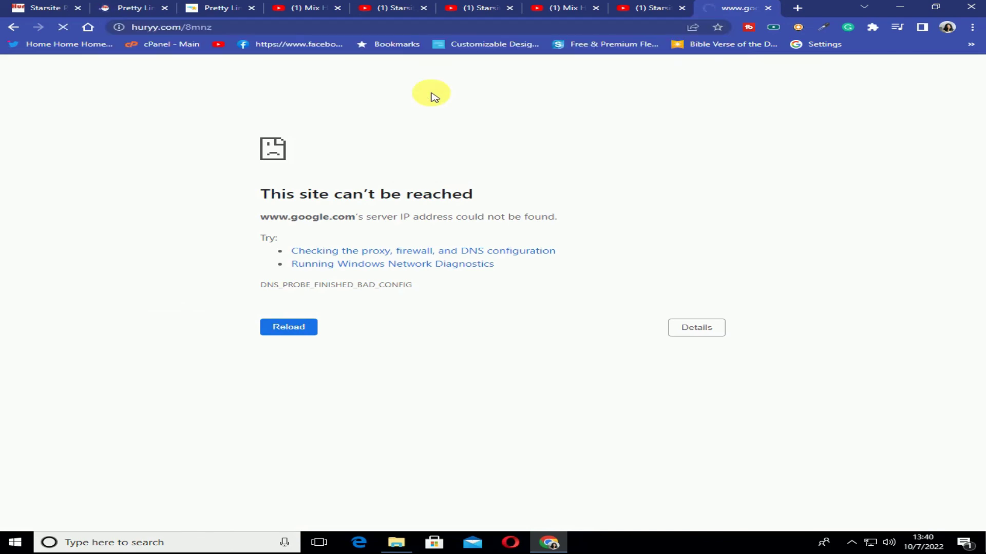